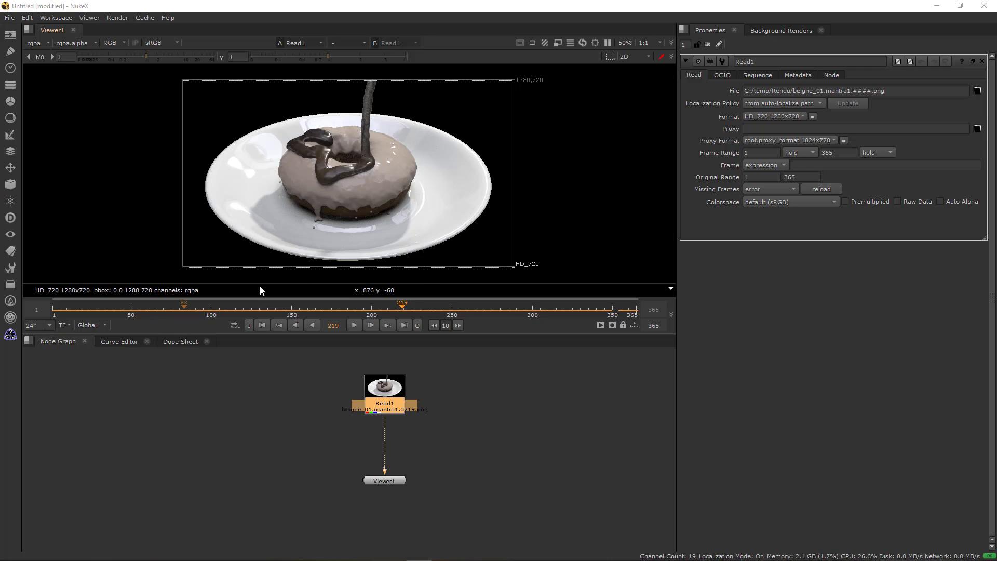
Step: Scrub through the rendered donut image sequence to examine how the icing's color evolves over time
drag(55, 310, 169, 307)
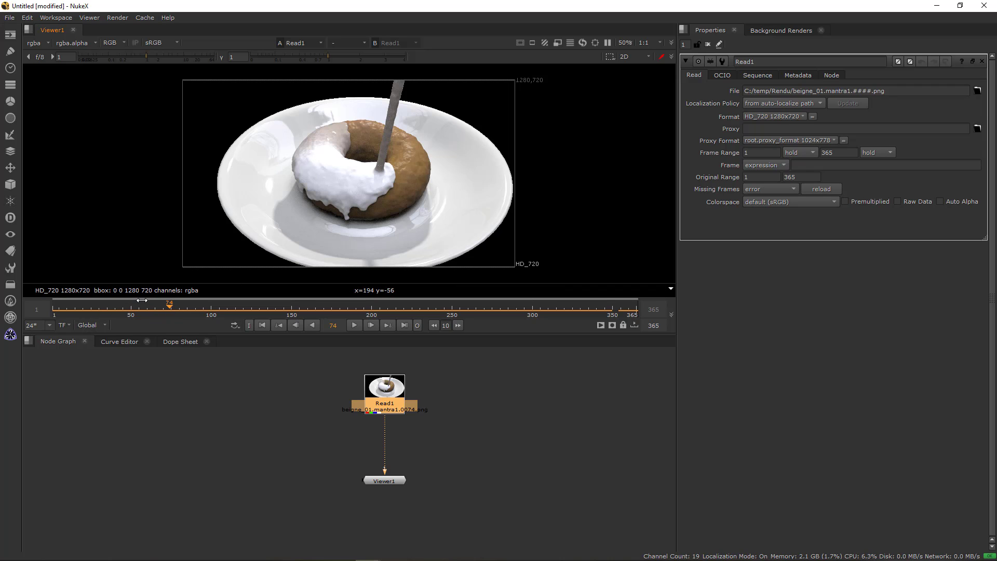
drag(141, 299, 119, 300)
drag(249, 308, 318, 302)
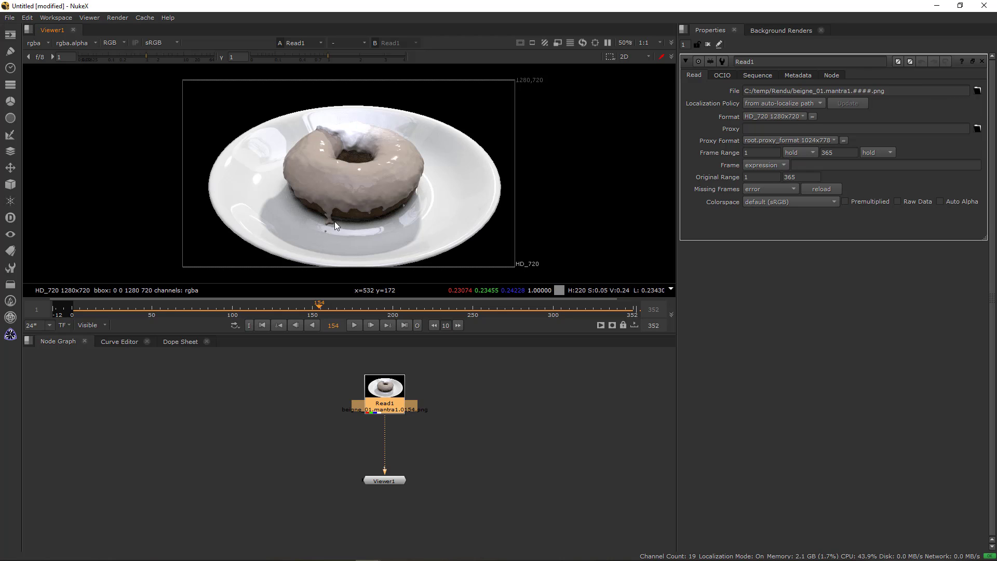
drag(291, 310, 263, 302)
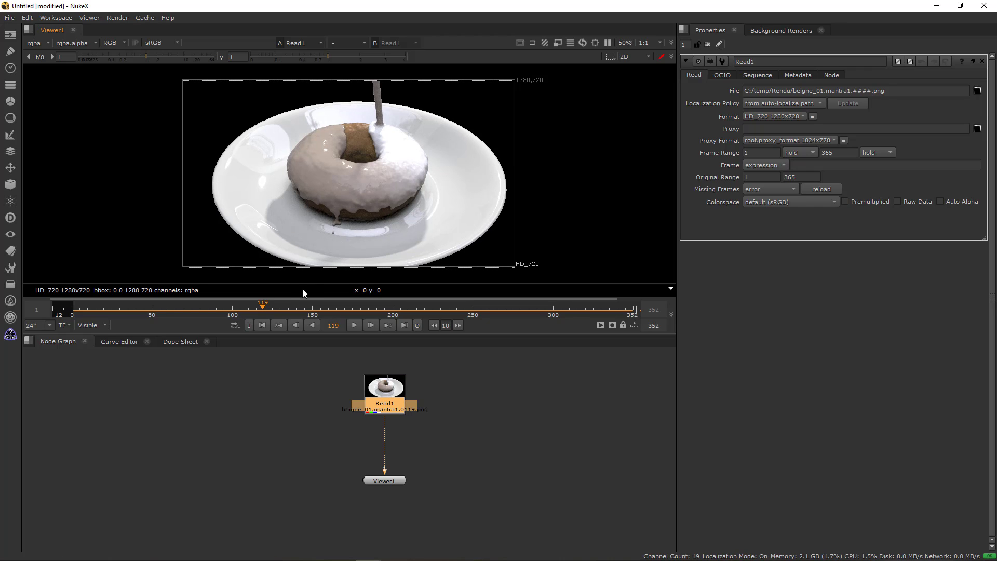
Step: Switch to Houdini and go from the Liquide_SIMULATIOn network through the object level into the particle_fluid geometry network
key(alt+Tab)
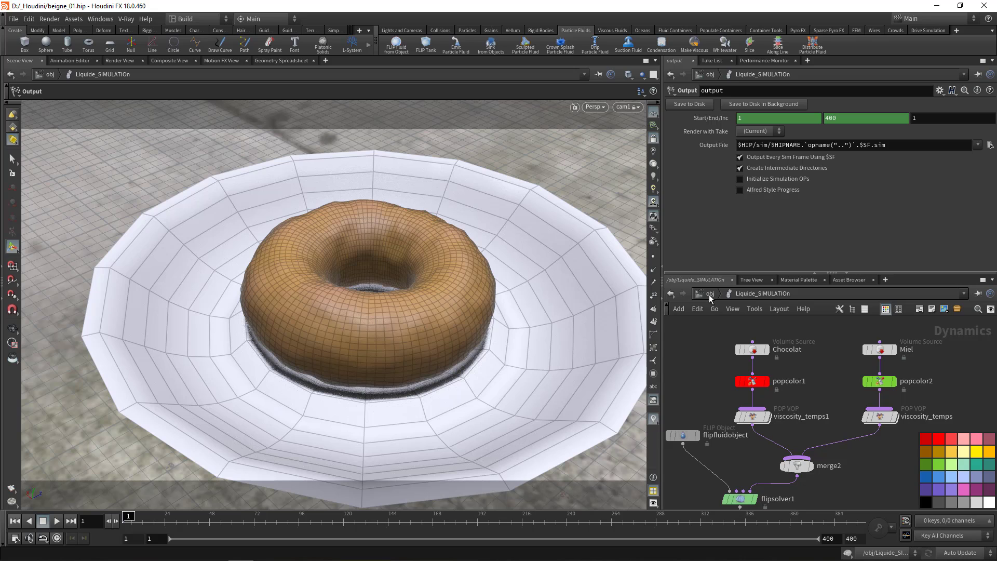
click(749, 419)
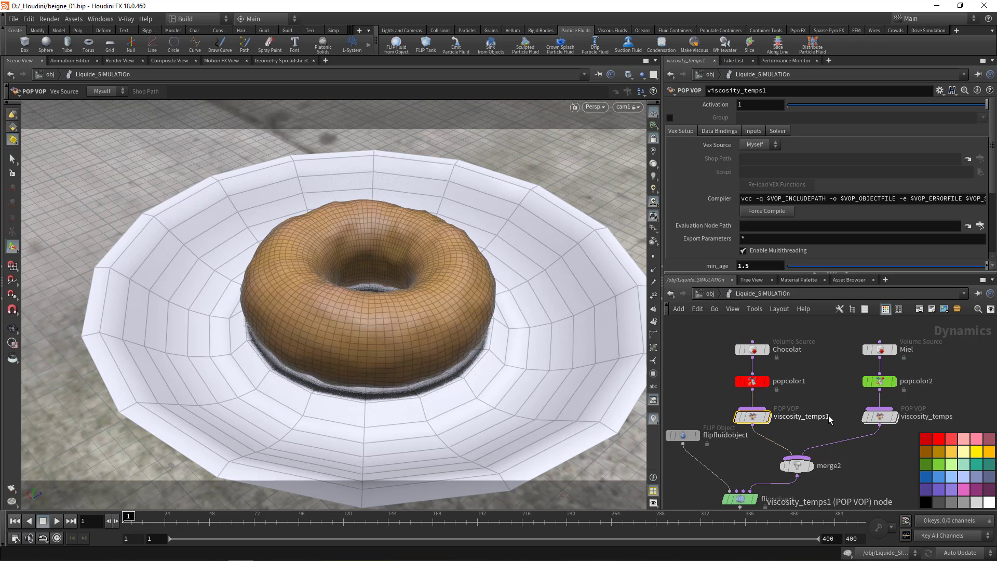
click(709, 294)
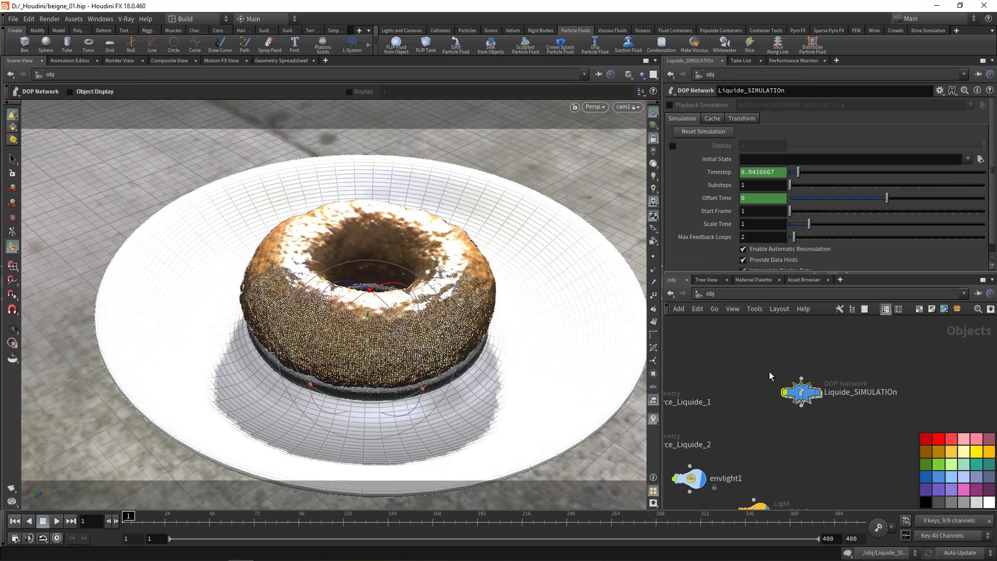
click(724, 292)
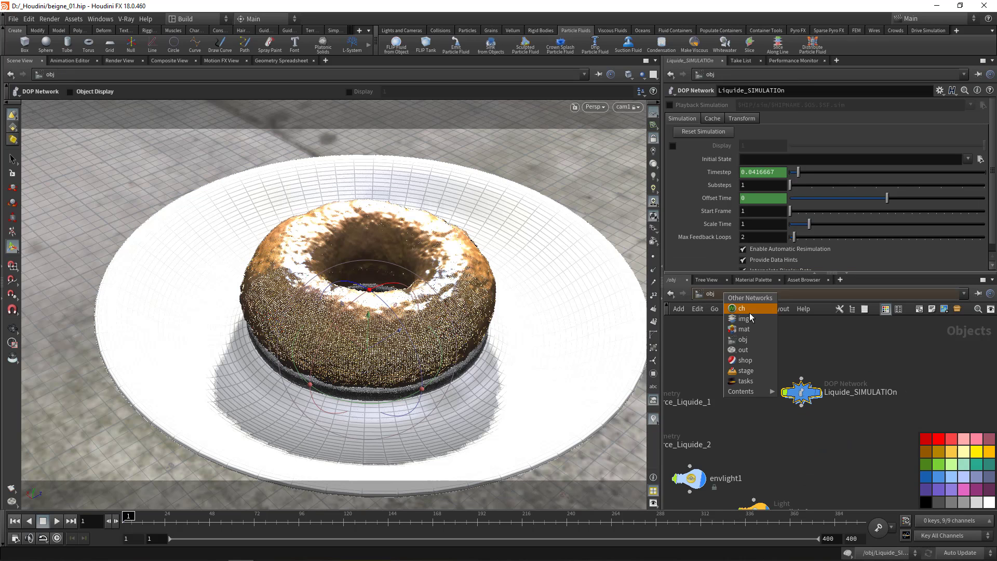
click(752, 343)
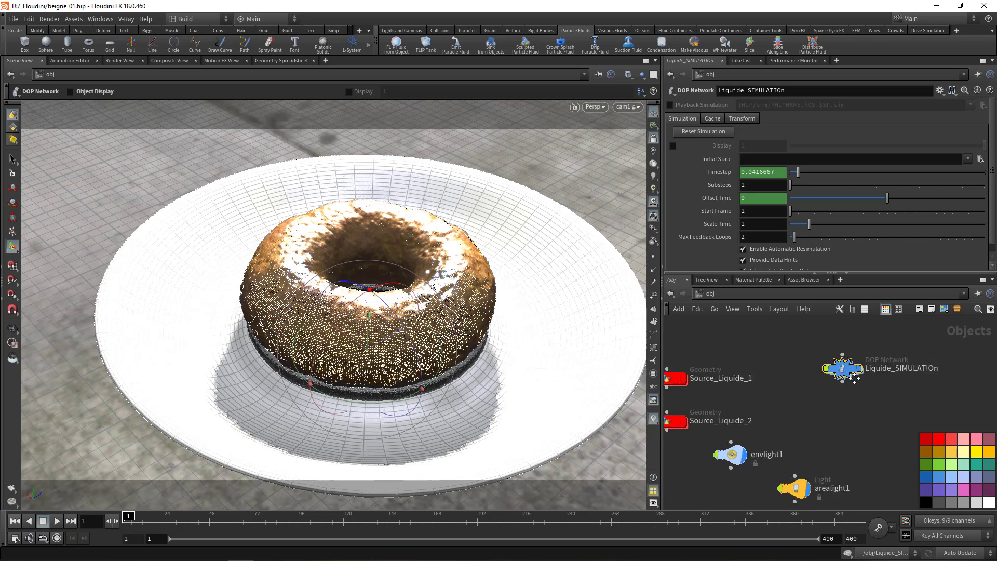
scroll(687, 401, down, 5)
middle_drag(720, 434, 804, 531)
scroll(845, 419, up, 4)
middle_drag(841, 381, 753, 414)
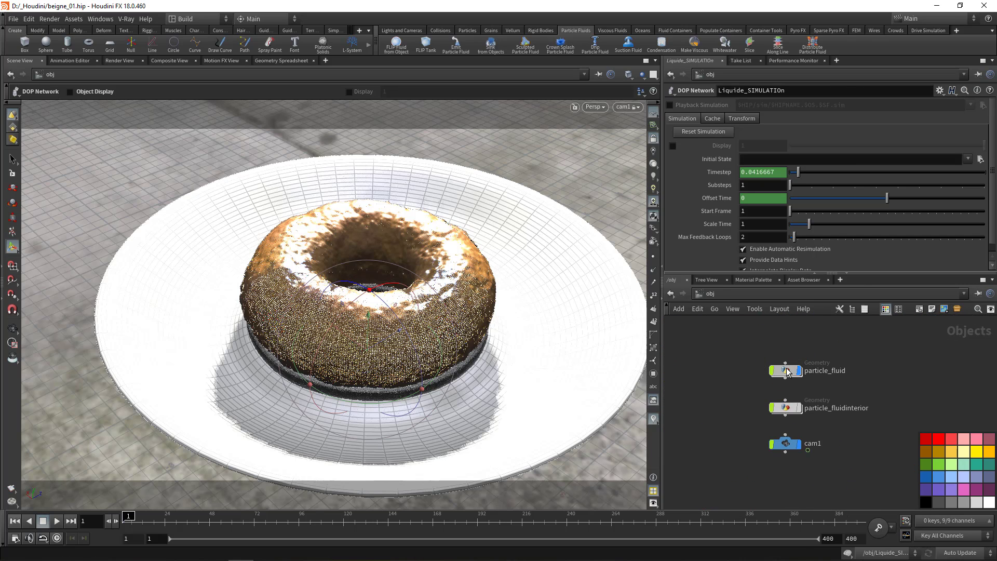
double_click(785, 370)
scroll(746, 406, up, 8)
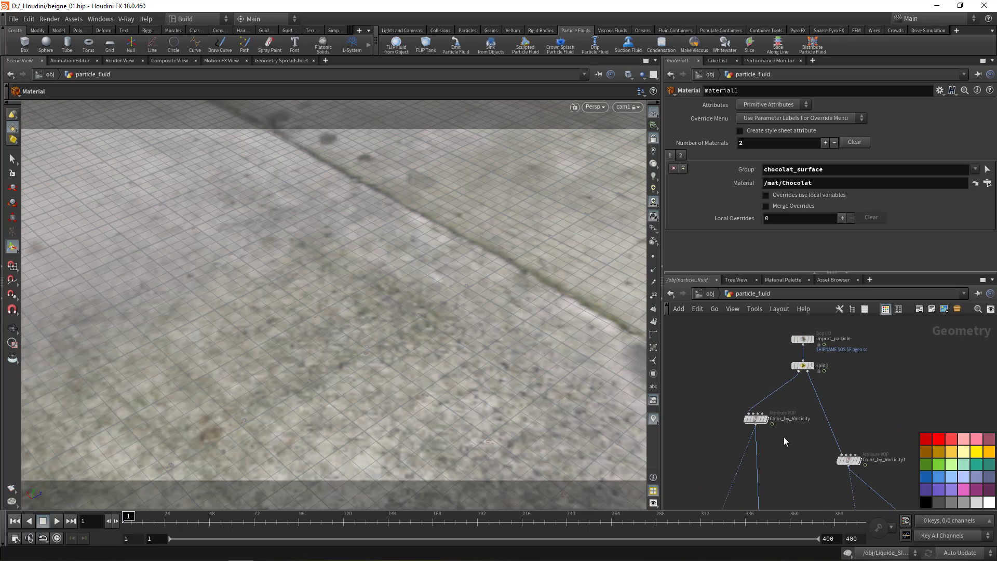
Step: Display the Color_by_Vorticity node's result and move the timeline to frame 132
click(747, 407)
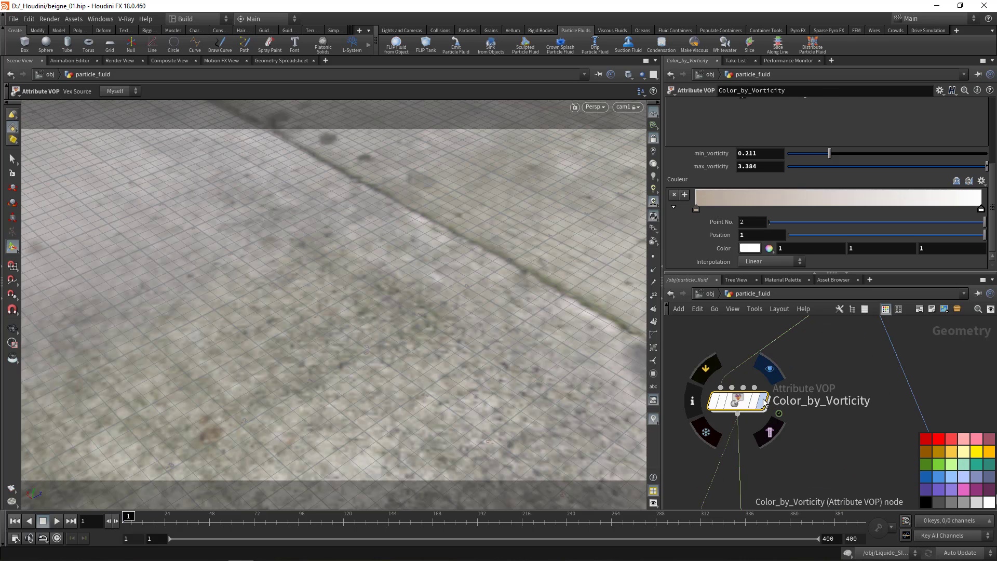
mouse_move(218, 518)
mouse_down()
mouse_move(409, 517)
mouse_move(365, 517)
mouse_up()
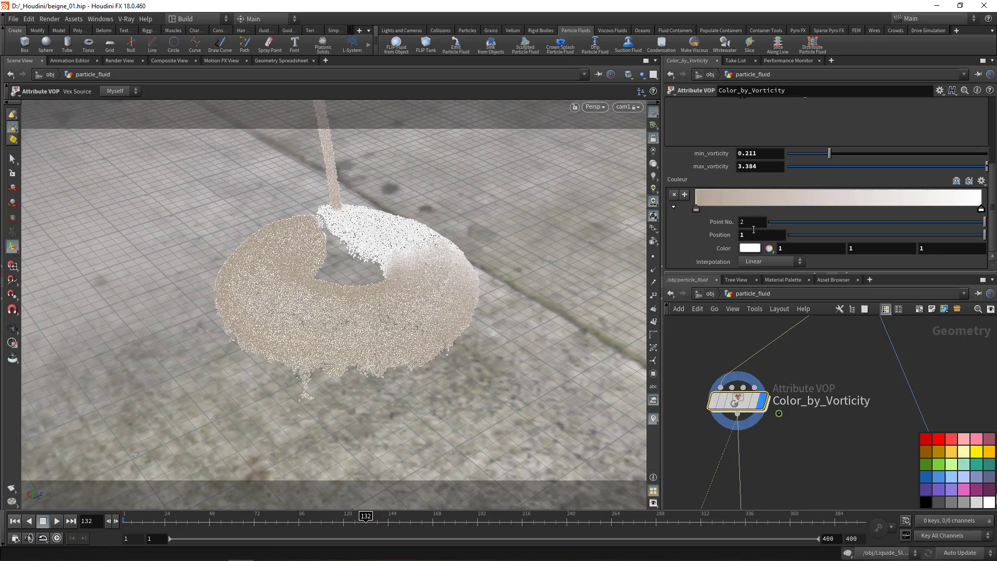
scroll(731, 183, up, 3)
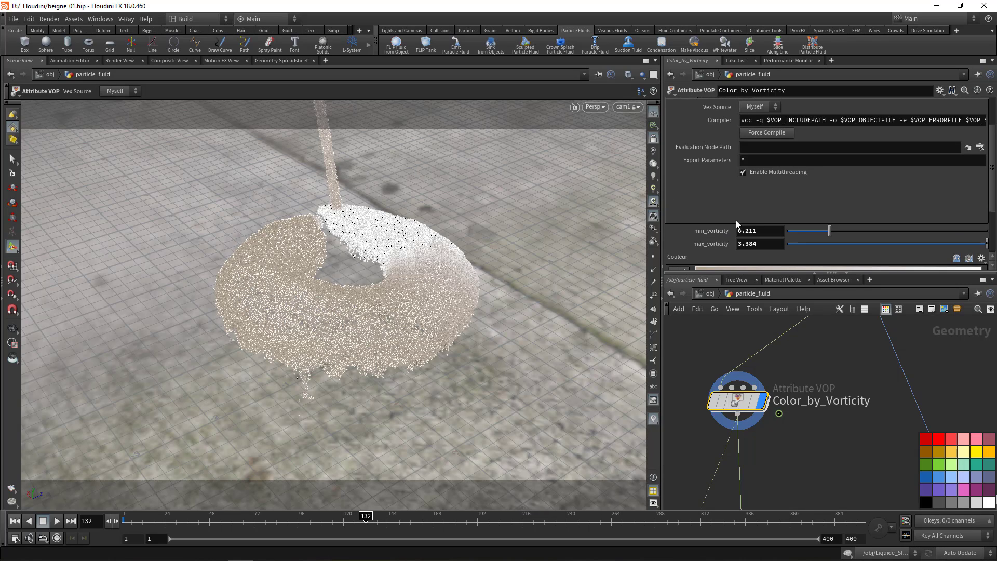
Step: Inside Color_by_Vorticity, add a Fit Range node fed by the age output of geometryvopglobal1
double_click(731, 404)
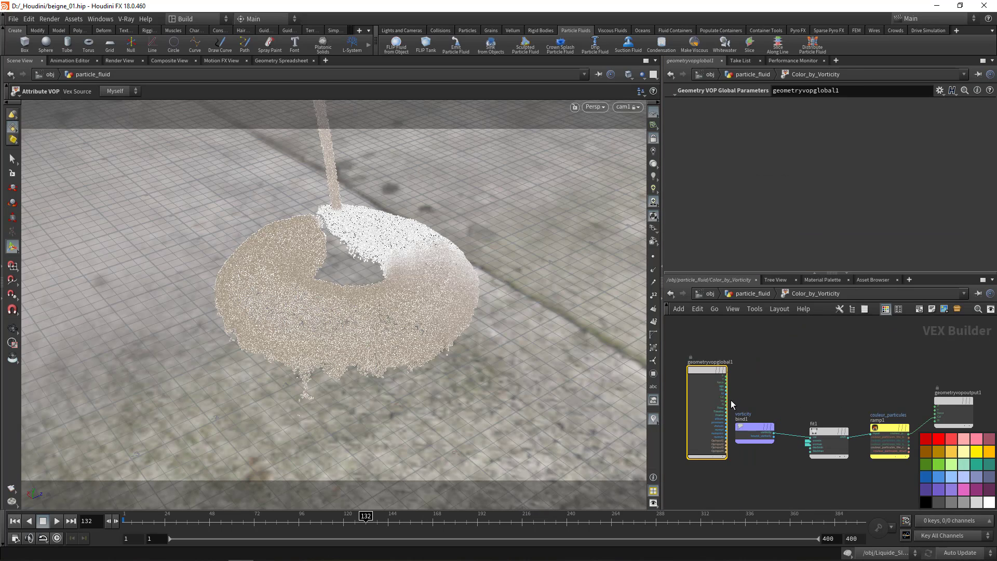
middle_drag(772, 484, 755, 441)
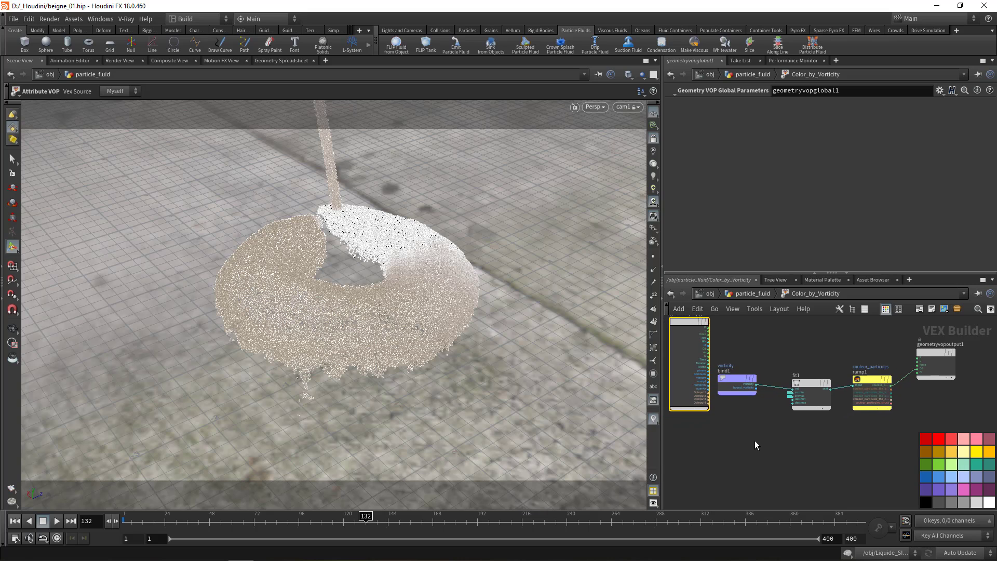
drag(734, 385, 734, 453)
scroll(735, 375, up, 6)
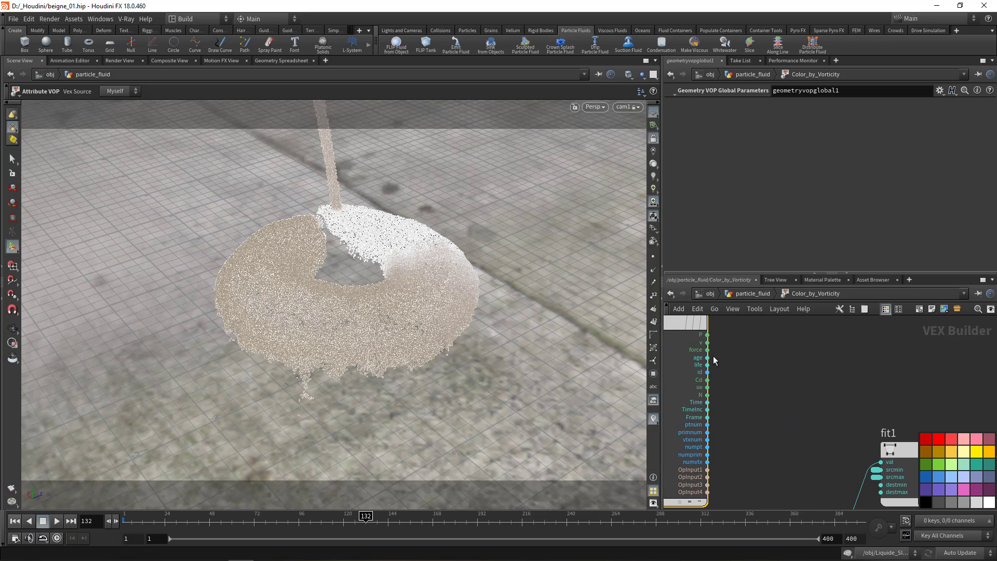
drag(708, 357, 886, 355)
key(Tab)
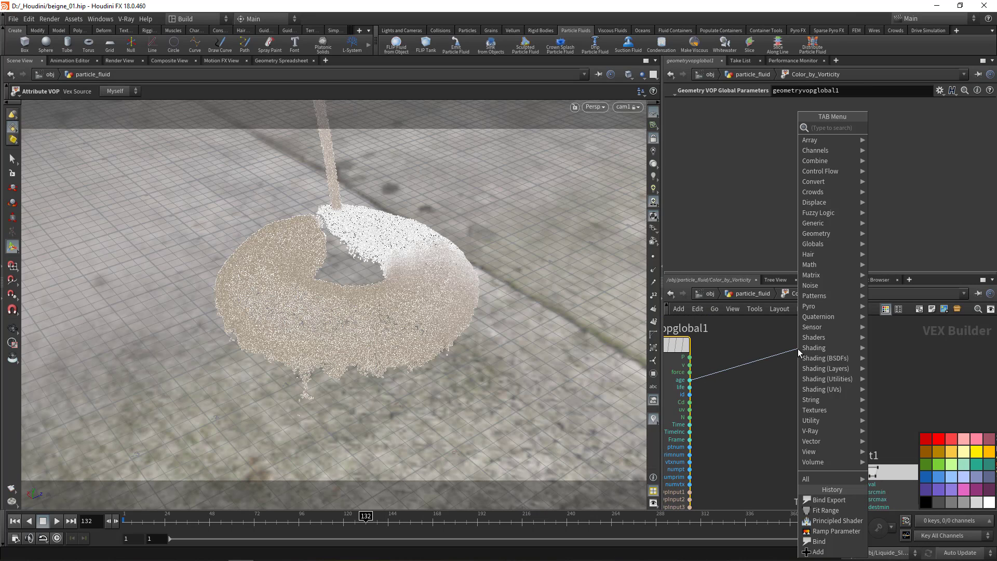
text(fitra)
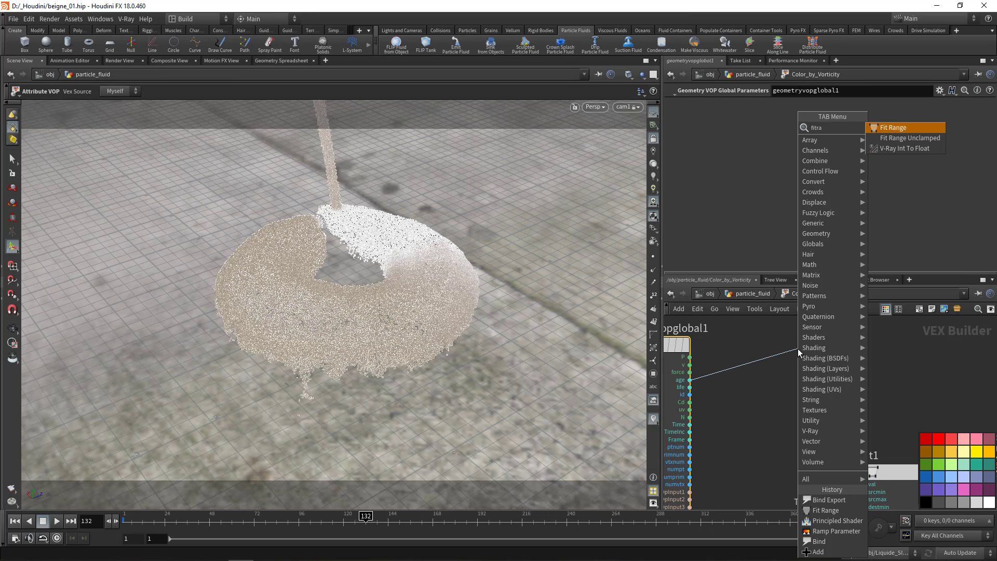
key(Return)
click(799, 354)
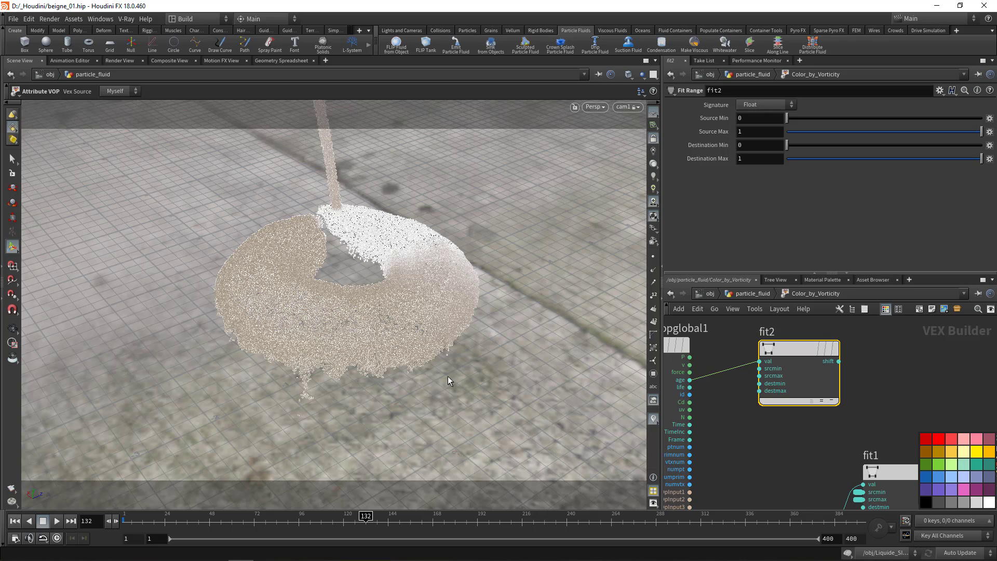
Step: Set the new Fit Range node's Source Min to 0.5 and Source Max to 4
click(757, 119)
text(0.5)
key(Tab)
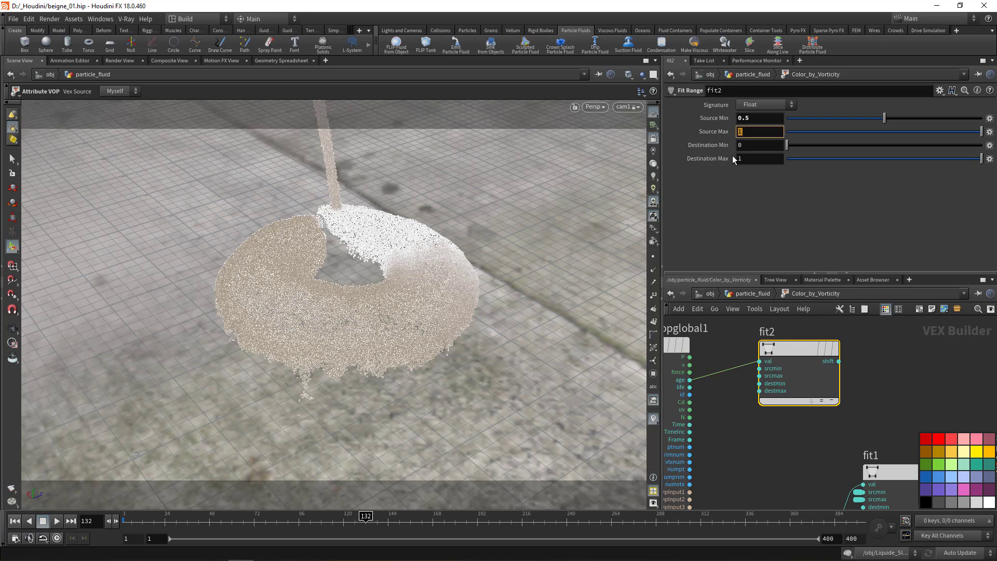
key(Return)
middle_drag(867, 358, 826, 362)
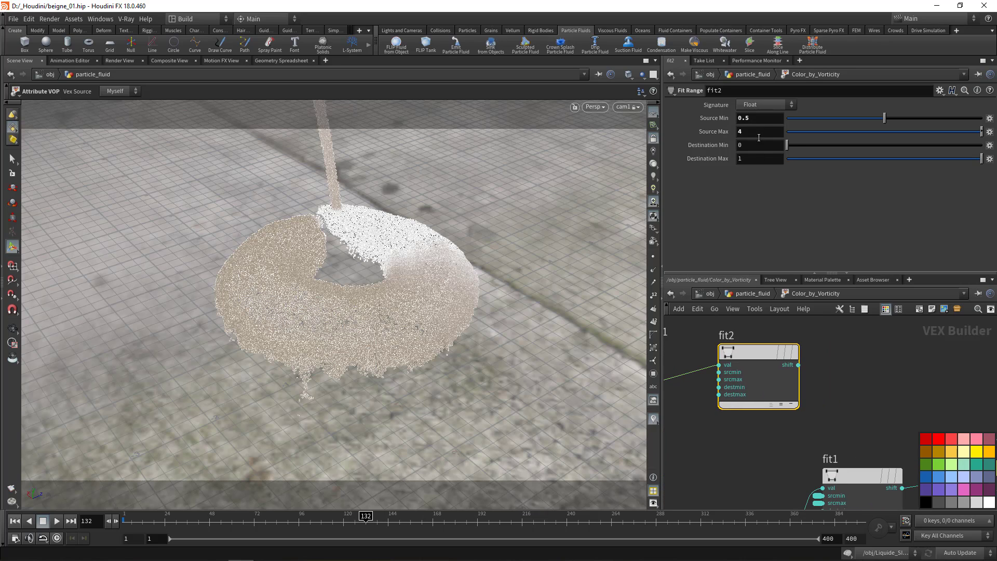
Step: Add a Ramp Parameter node and connect the age Fit Range's shift output to its input
middle_drag(884, 369, 785, 355)
key(Tab)
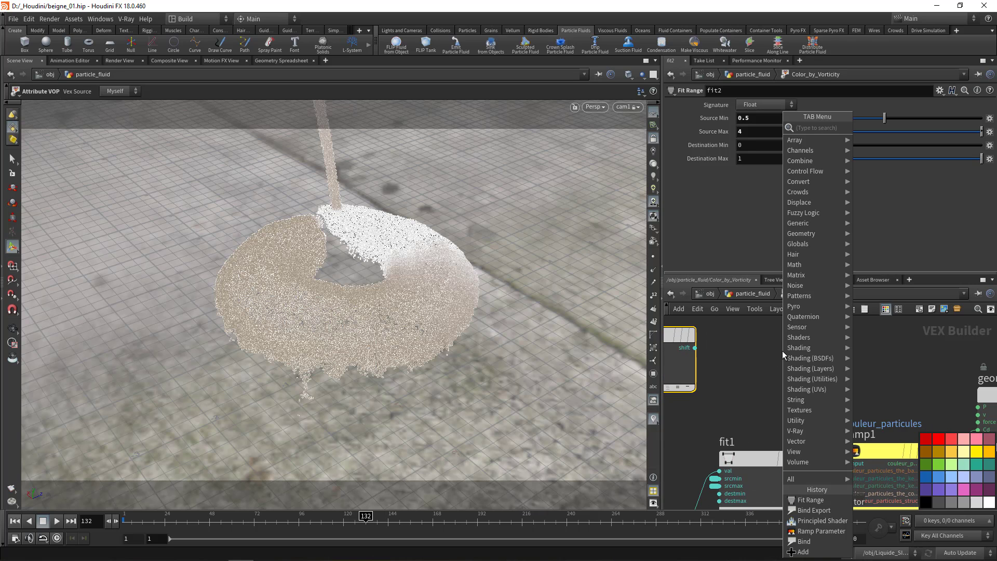
text(ramp)
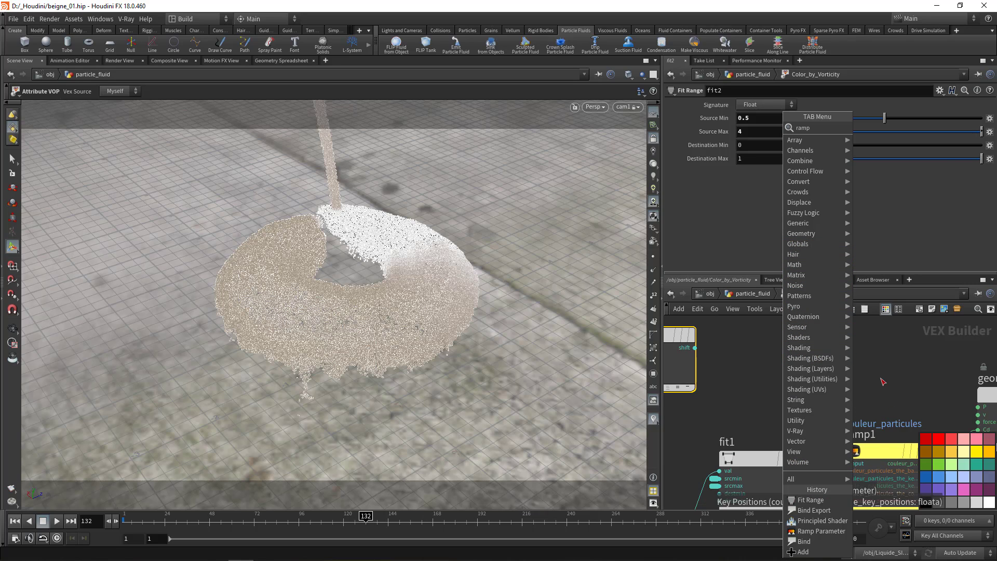
key(BackSpace)
key(Down)
key(Down)
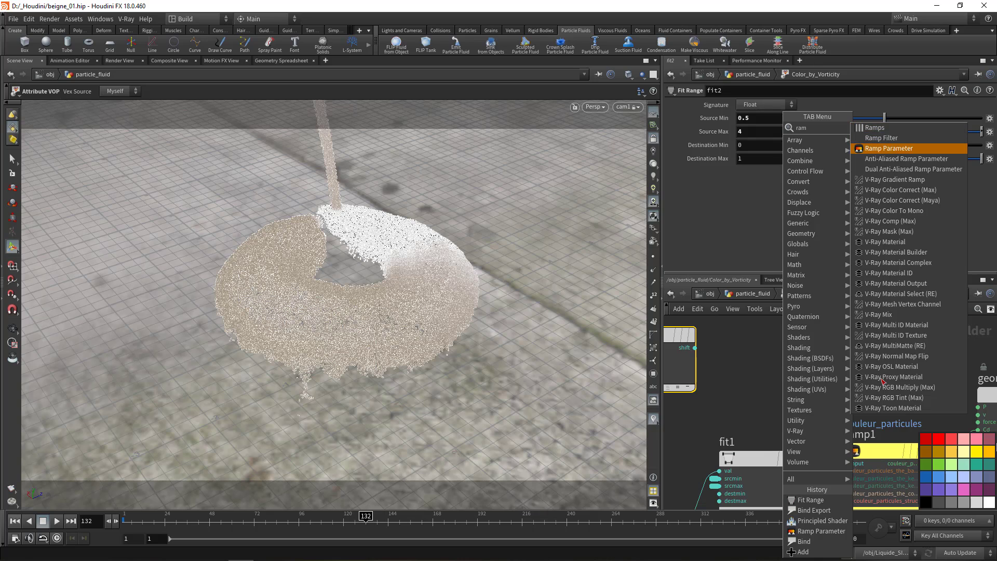
key(Return)
click(759, 368)
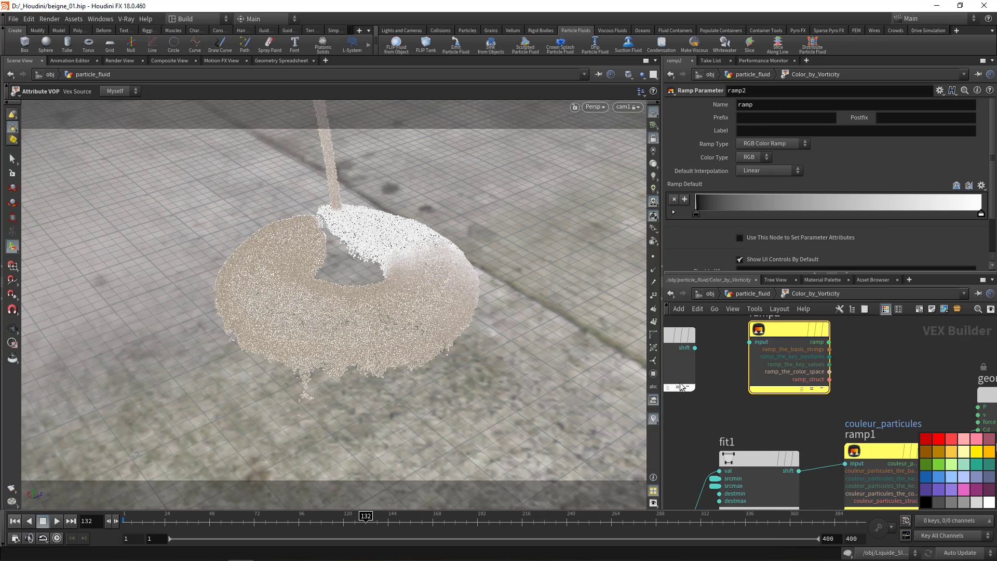
drag(695, 348, 750, 342)
Step: Reposition geometryvopoutput1 and connect the new ramp's output to its Cd input in place of the vorticity ramp
scroll(811, 375, down, 3)
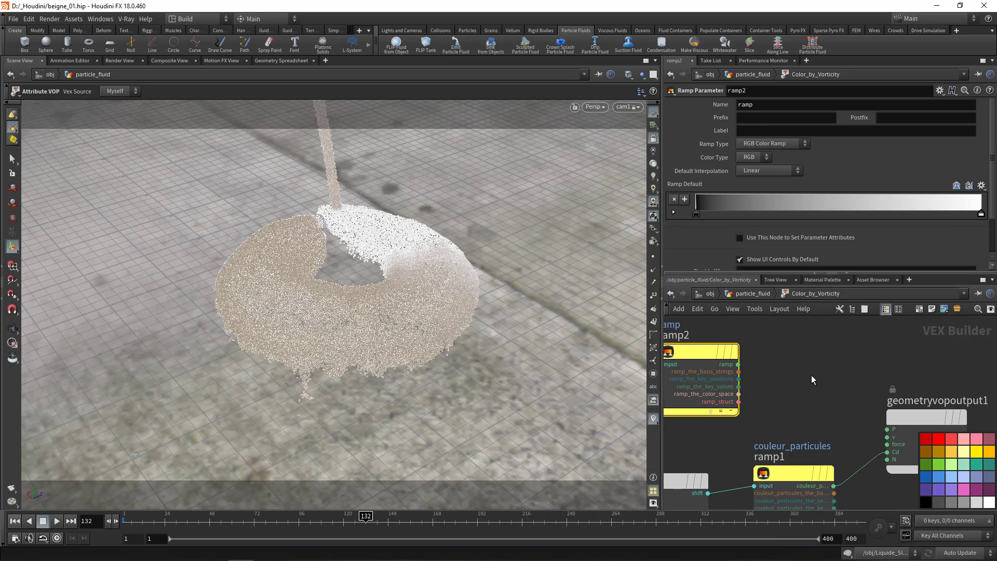
scroll(828, 375, up, 4)
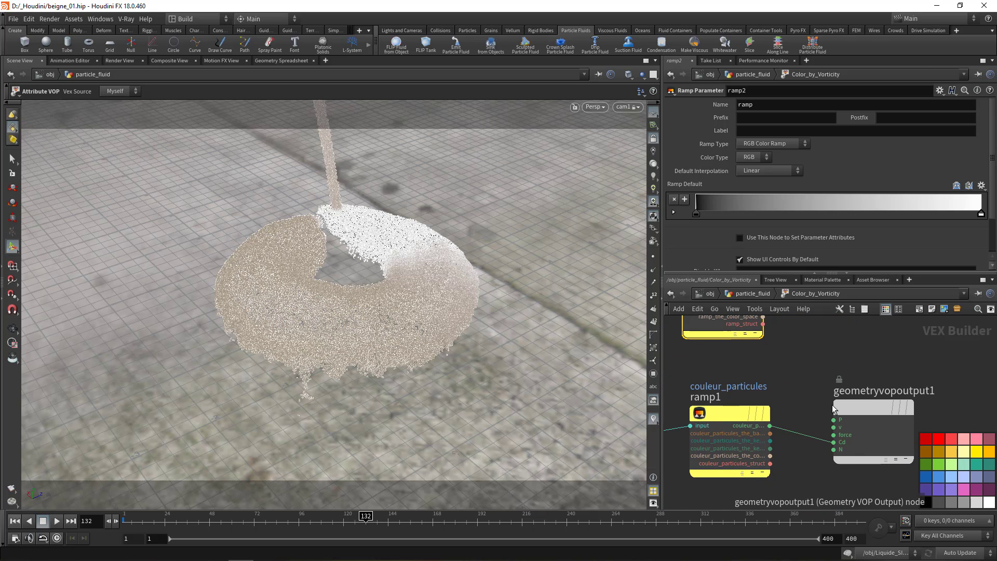
drag(859, 404, 864, 331)
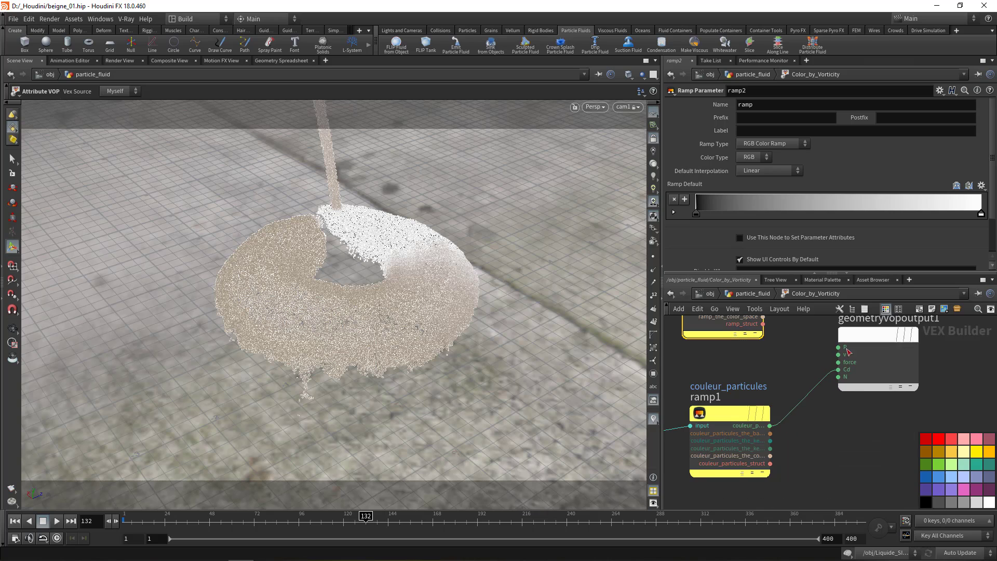
middle_drag(795, 350, 833, 416)
drag(876, 435, 800, 352)
middle_drag(702, 422, 768, 410)
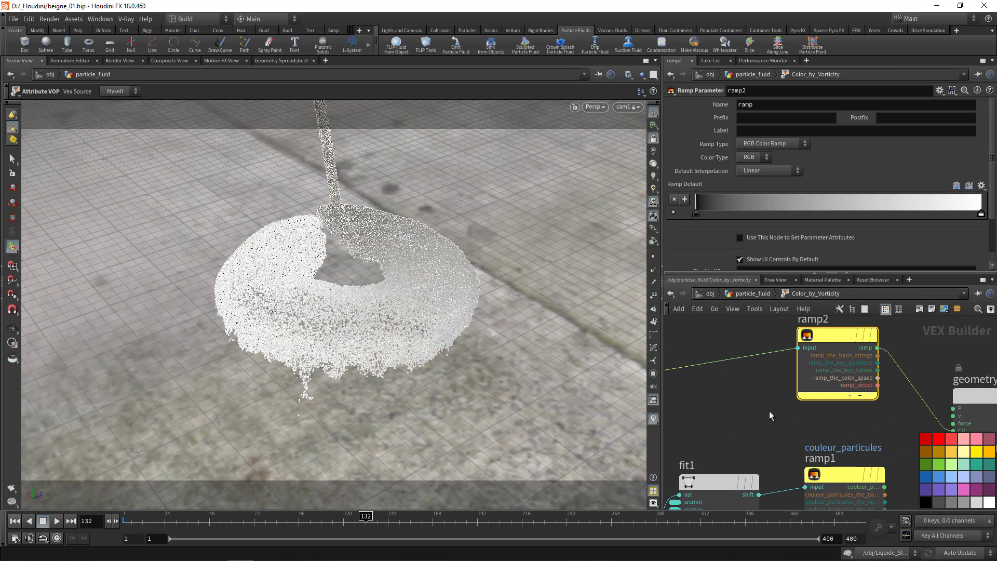
Step: Label the new ramp parameter Couleur_Temps and return to the particle_fluid network
middle_drag(711, 387, 790, 360)
scroll(720, 353, down, 2)
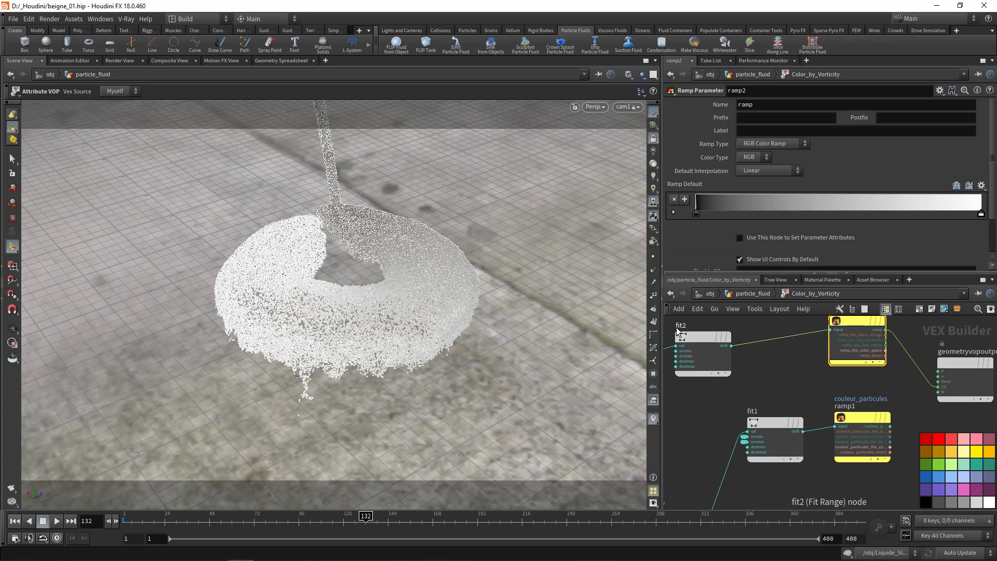
click(712, 338)
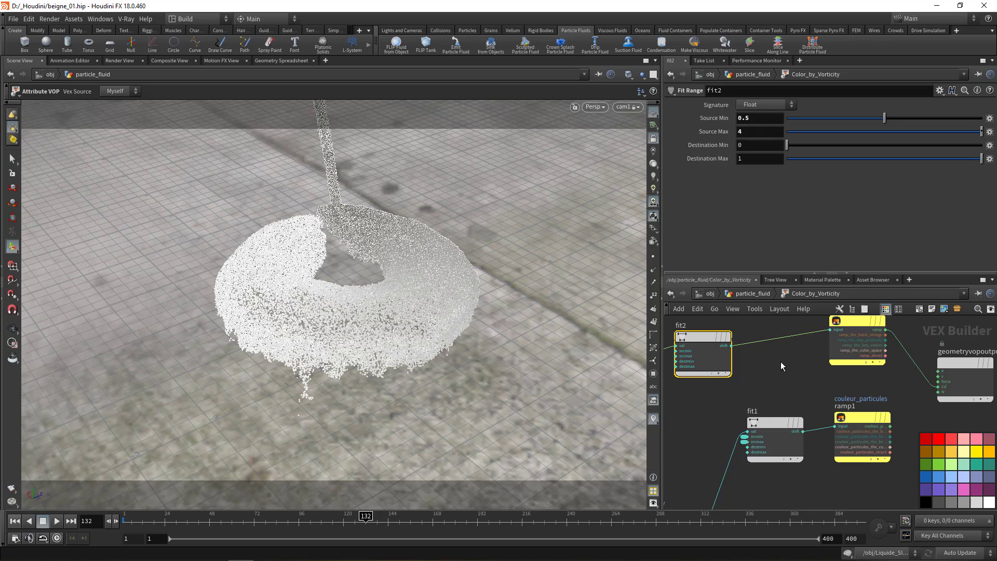
middle_drag(787, 369, 720, 390)
click(782, 344)
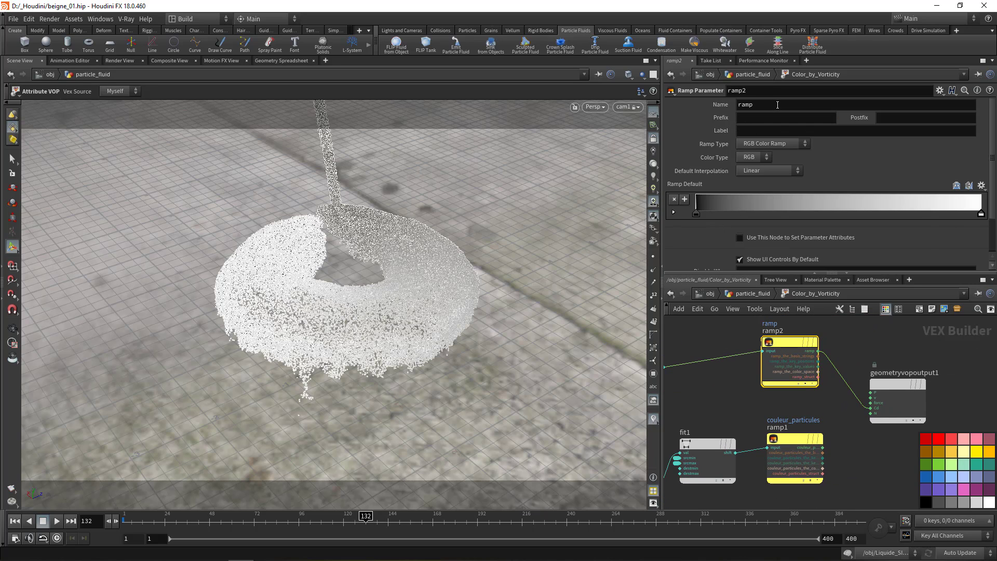
click(756, 130)
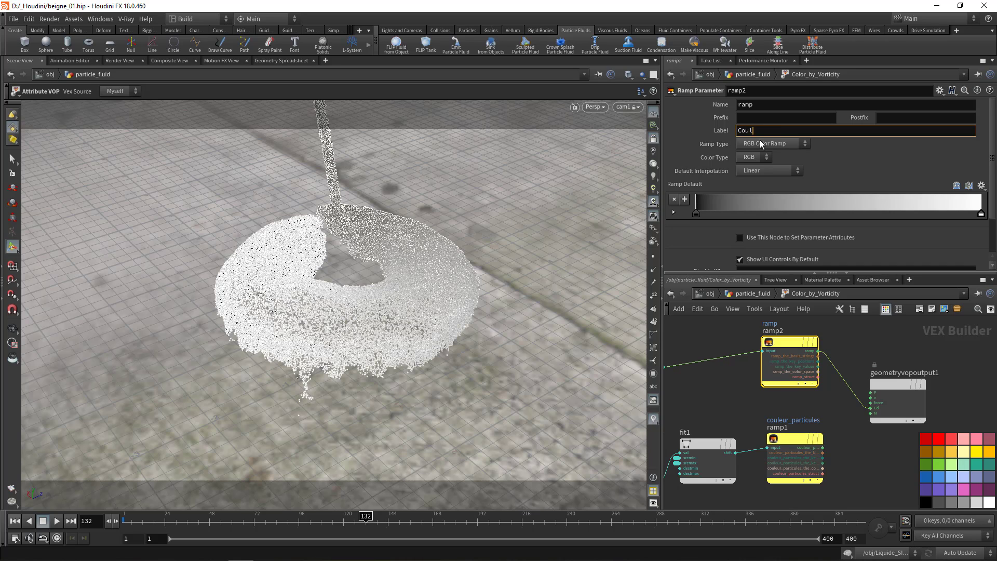
text(Couleur_Temps)
key(Return)
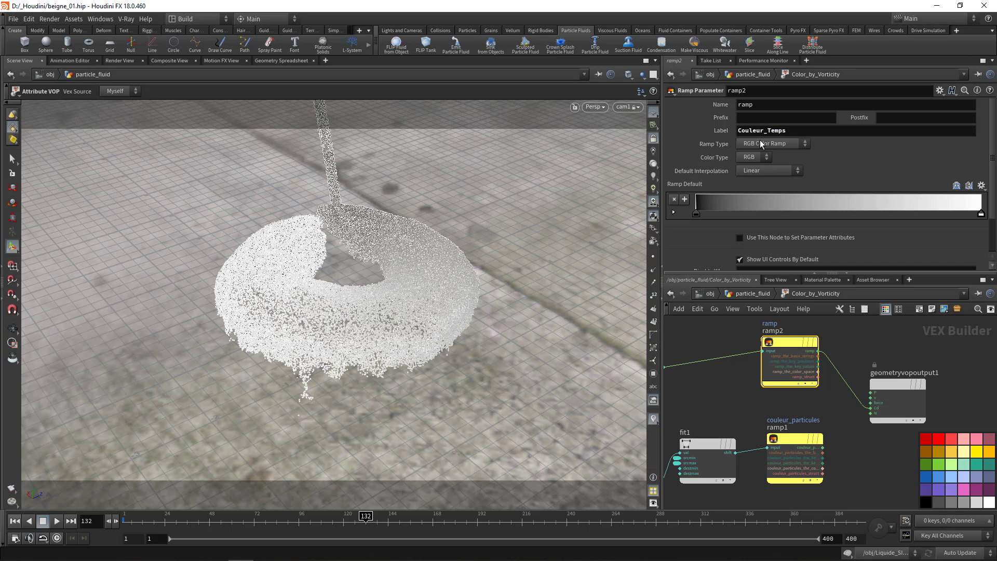
click(751, 295)
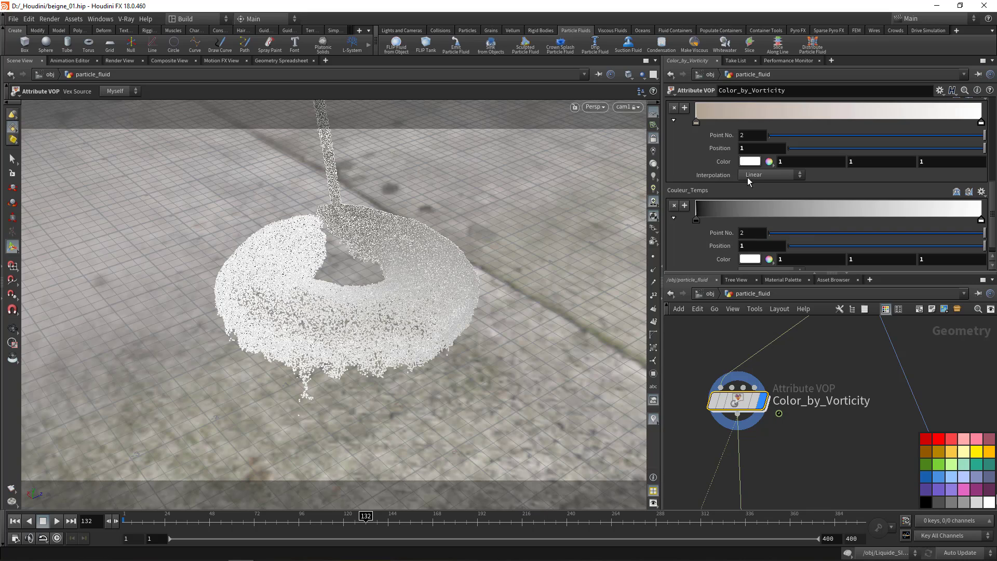
Step: Move the Couleur_Temps ramp's black point to about 0.34 and its white point to about 0.40
scroll(746, 151, up, 2)
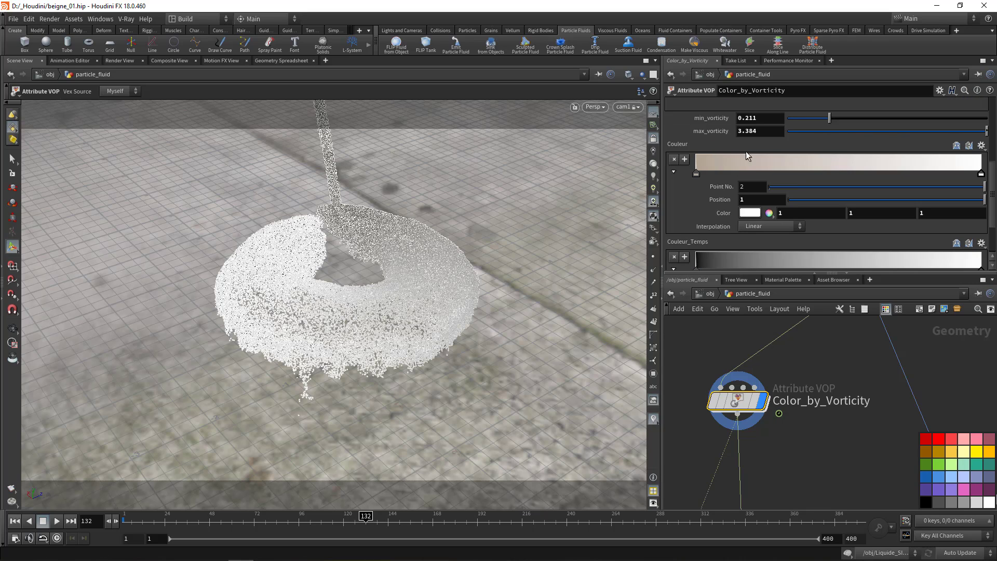
scroll(716, 190, down, 2)
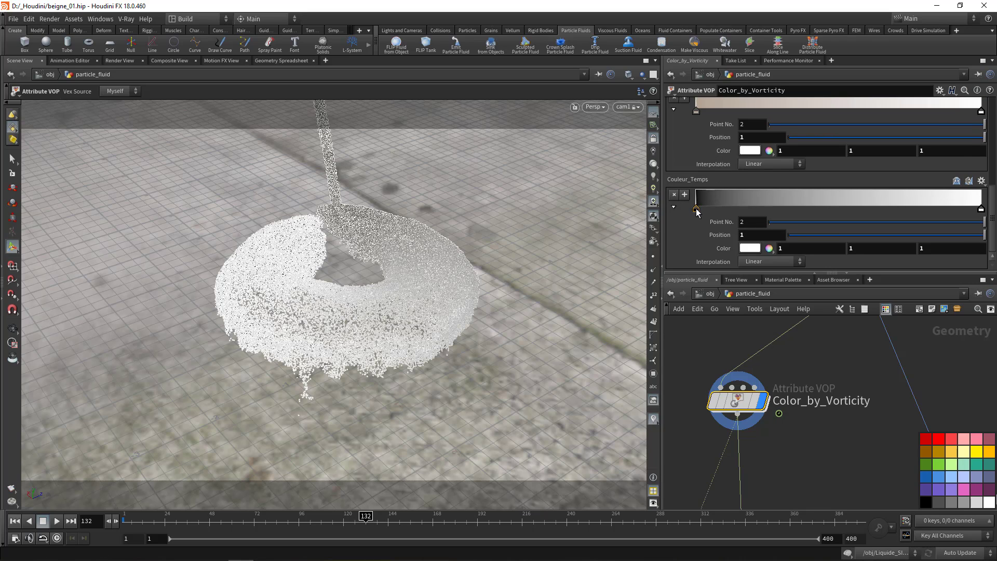
mouse_move(697, 207)
mouse_down()
mouse_move(862, 194)
mouse_move(796, 192)
mouse_up()
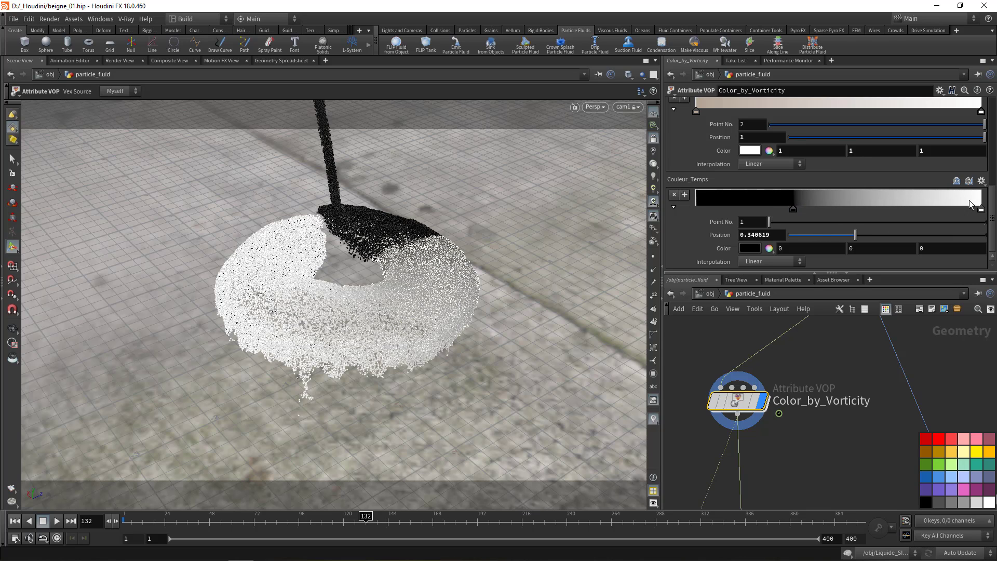
drag(982, 210, 811, 205)
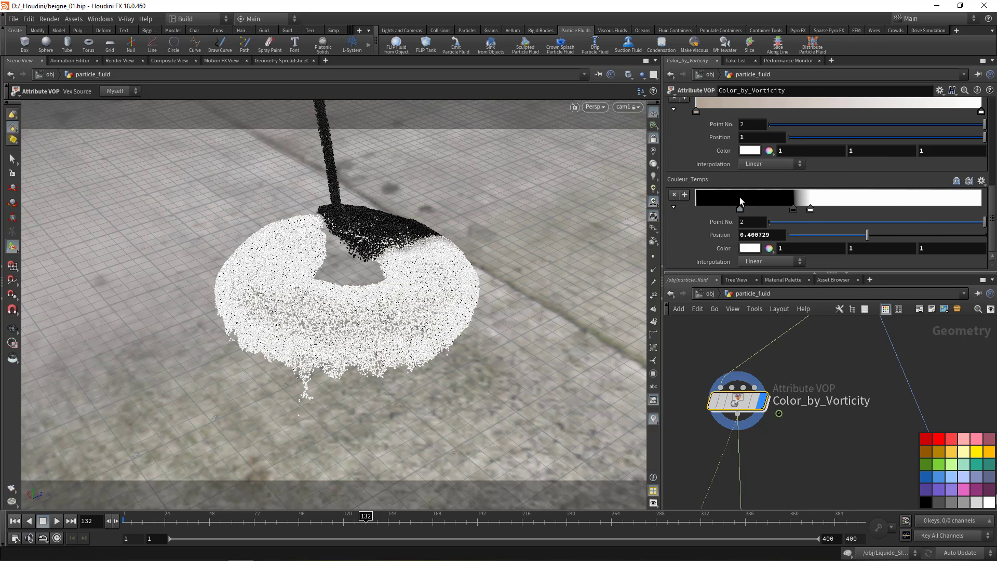
Step: Add a third, black point after the white one in Couleur_Temps, and shift the first point to about 0.08 and white to about 0.12
drag(740, 201, 871, 207)
drag(791, 210, 728, 213)
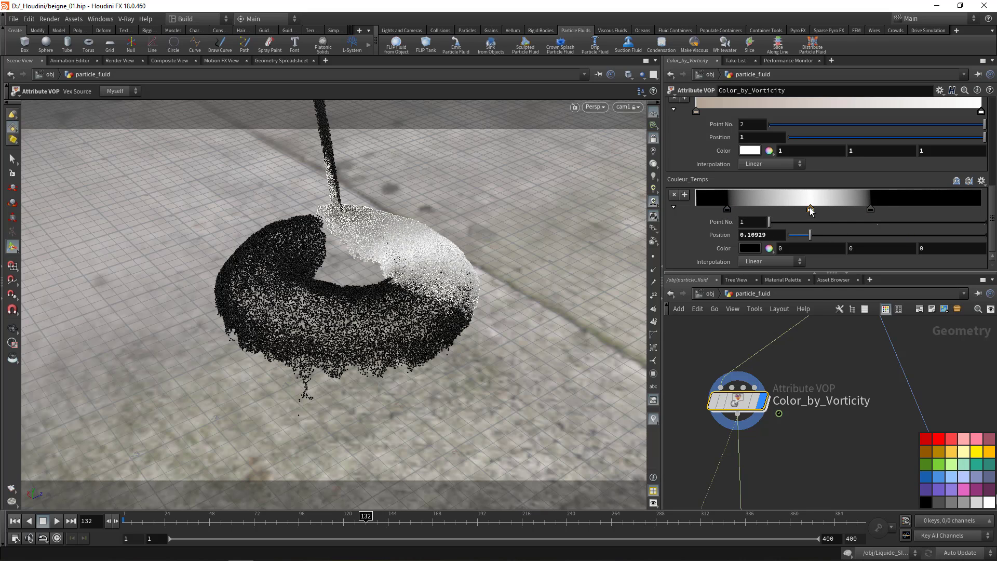
drag(812, 210, 731, 207)
drag(864, 208, 721, 211)
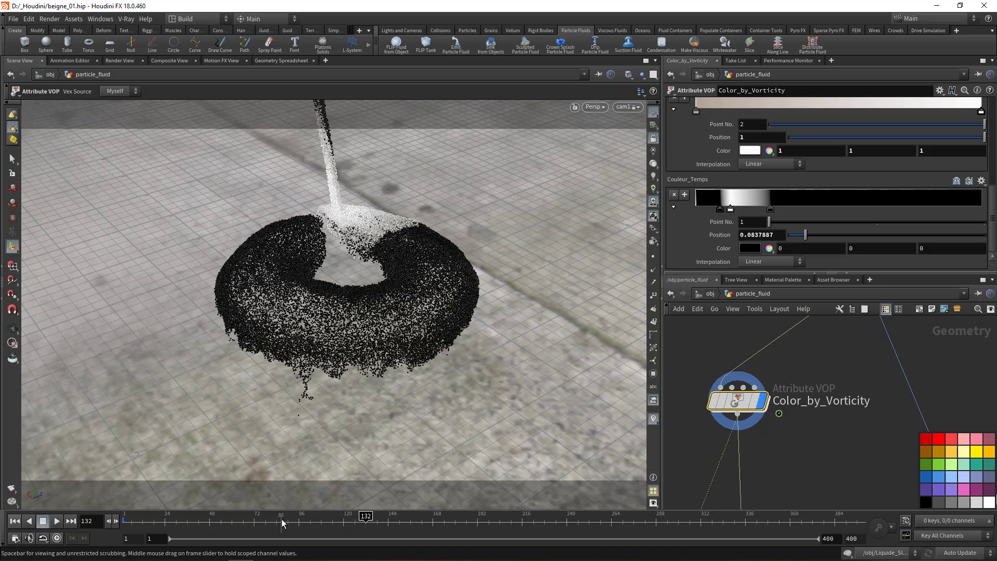
Step: Move the third Couleur_Temps point to about 0.35 at frame 97, and check the particle colors up to frame 141
drag(276, 518, 301, 518)
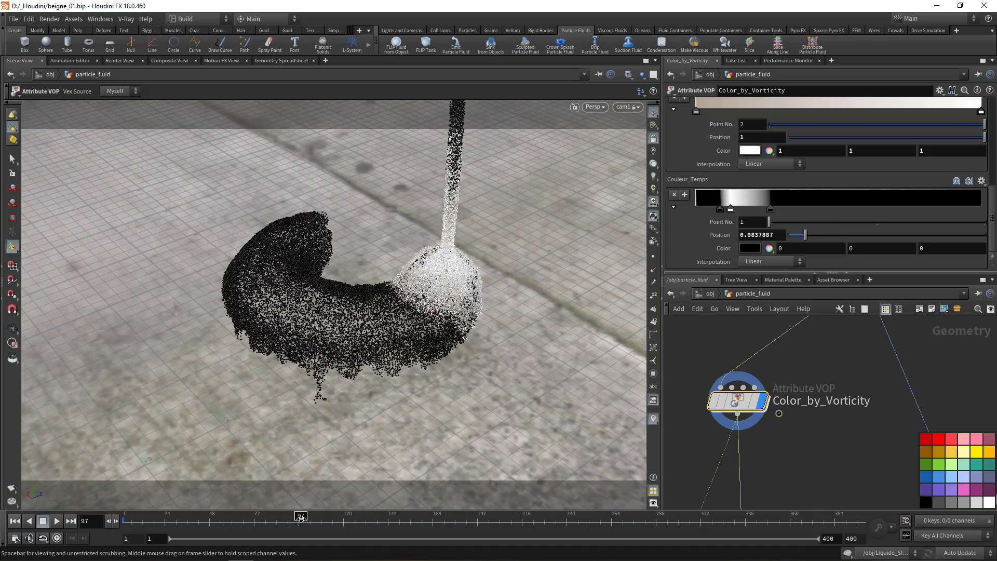
drag(771, 210, 797, 210)
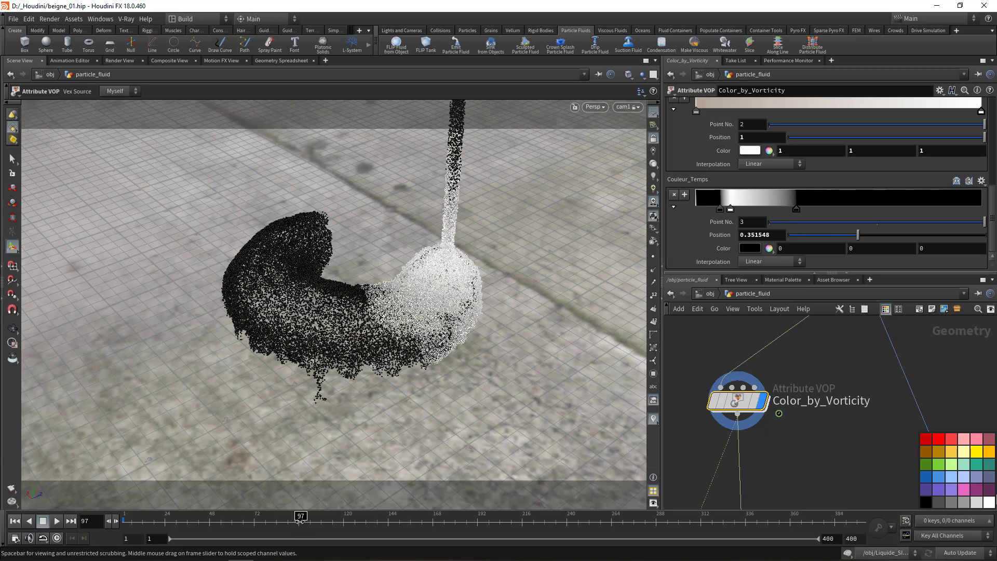
drag(300, 518, 383, 518)
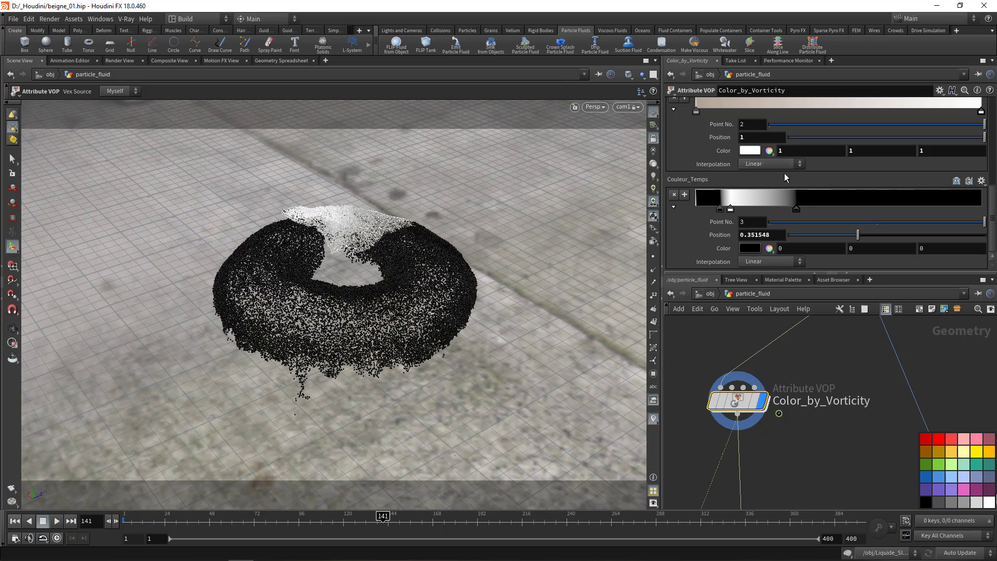
Step: Recolor the third and first Couleur_Temps points brown (0.3, 0.1875, 0.075)
double_click(797, 208)
click(651, 120)
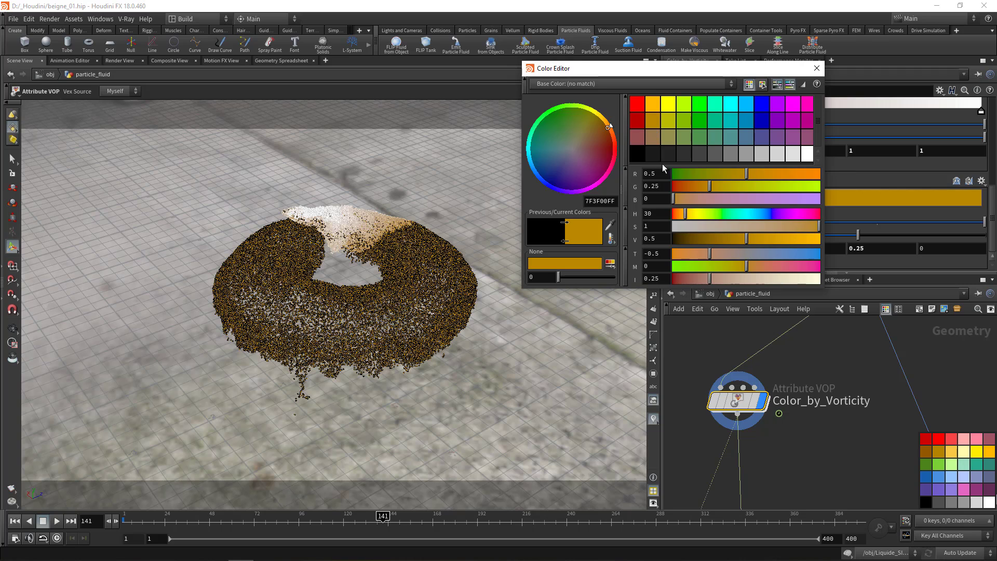
click(654, 136)
click(817, 68)
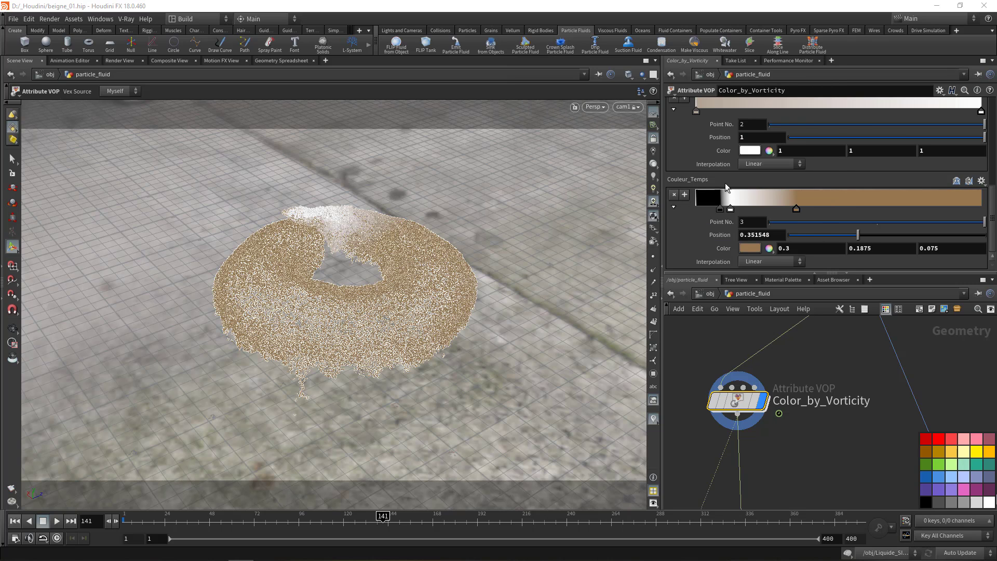
click(720, 209)
double_click(720, 209)
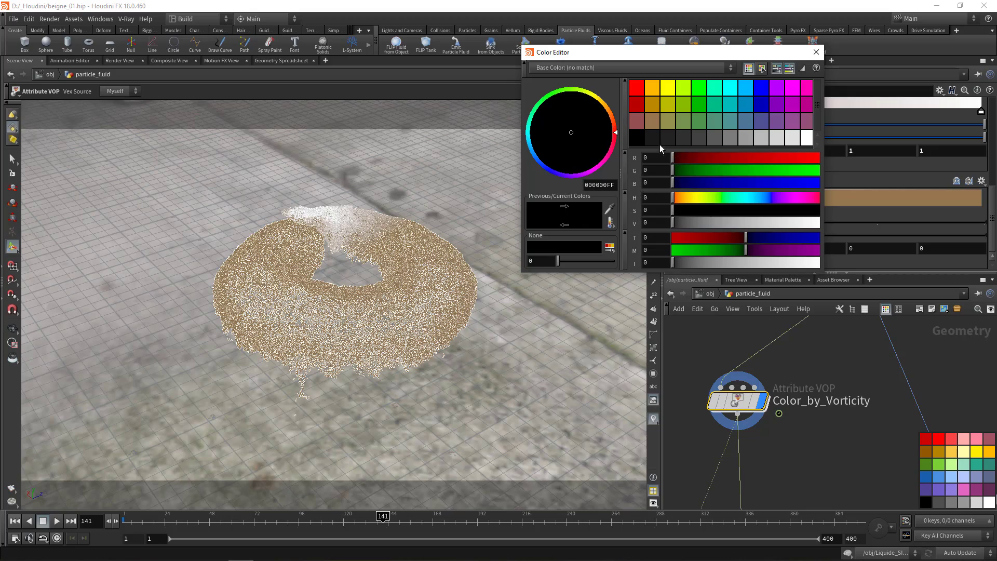
click(652, 124)
click(816, 52)
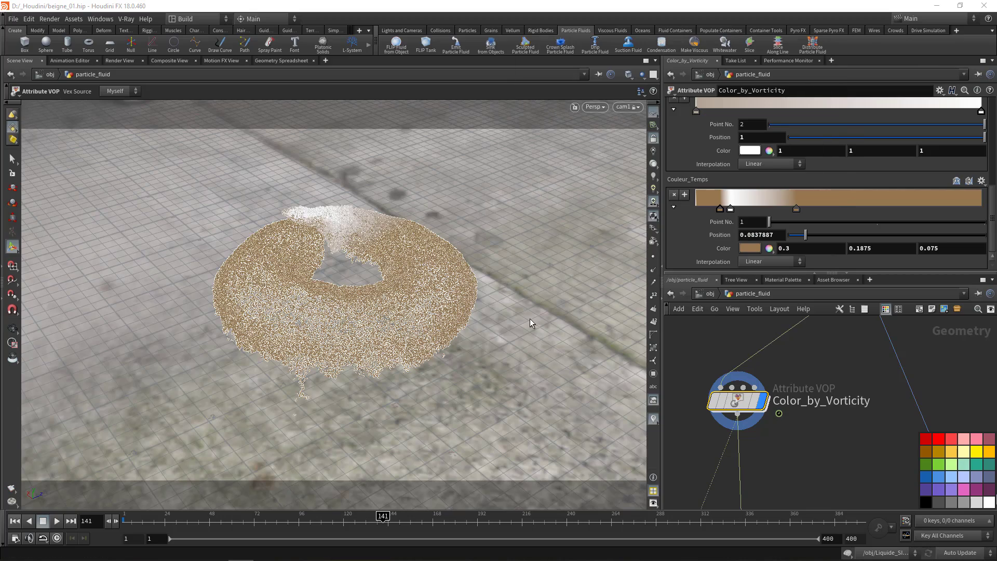
Step: Go to frame 64 and recolor the white middle point of Couleur_Temps orange (1, 0.5, 0)
drag(270, 525, 240, 522)
double_click(731, 208)
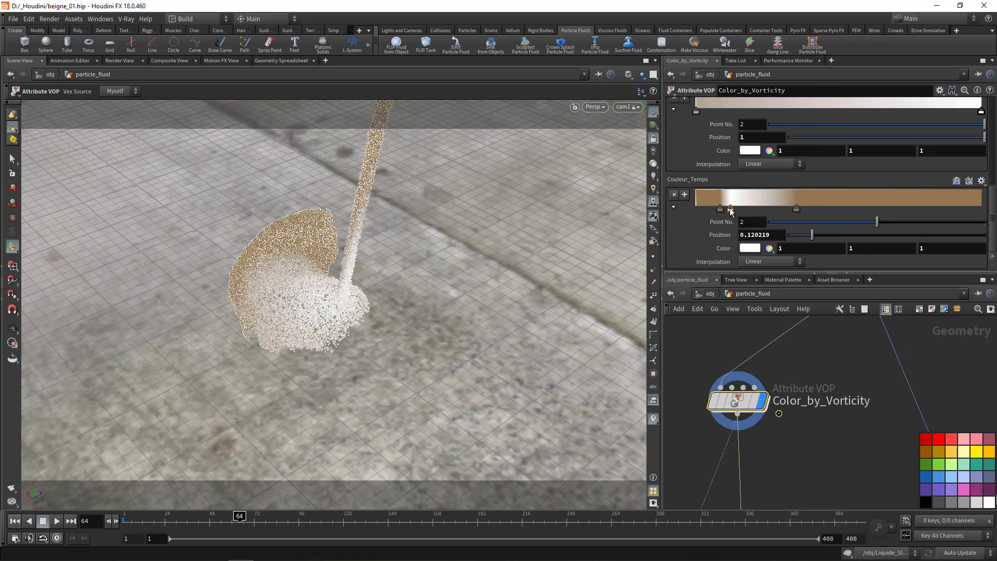
click(652, 73)
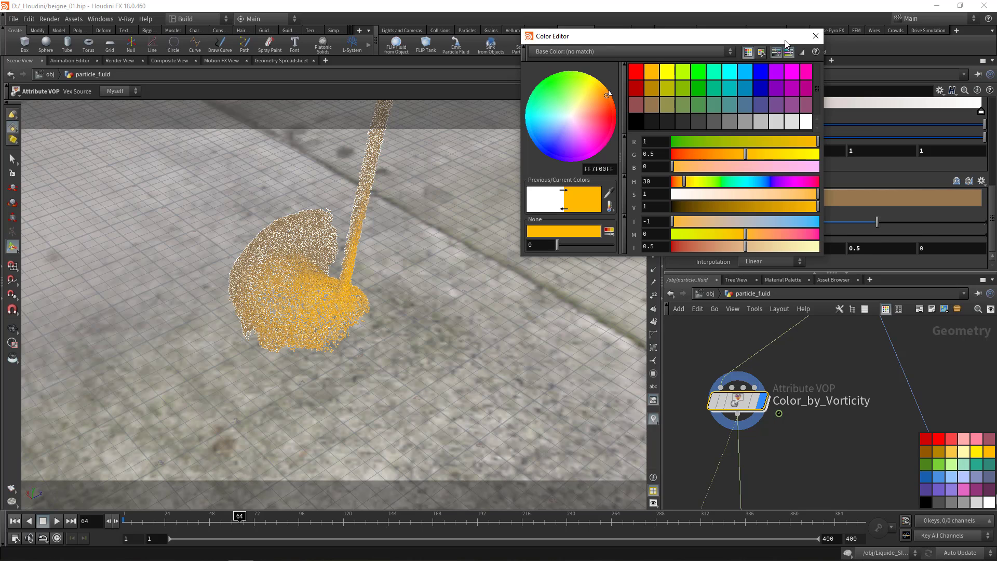
click(817, 36)
Step: Replace the viewport's photo background with the plain gradient backdrop and scrub the simulation to frame 115
click(702, 333)
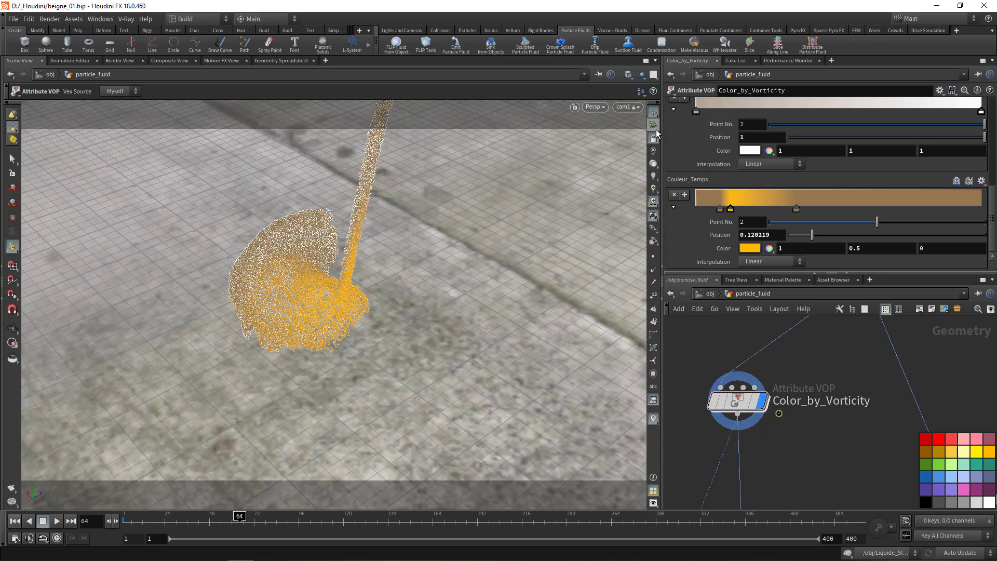
drag(207, 521, 236, 518)
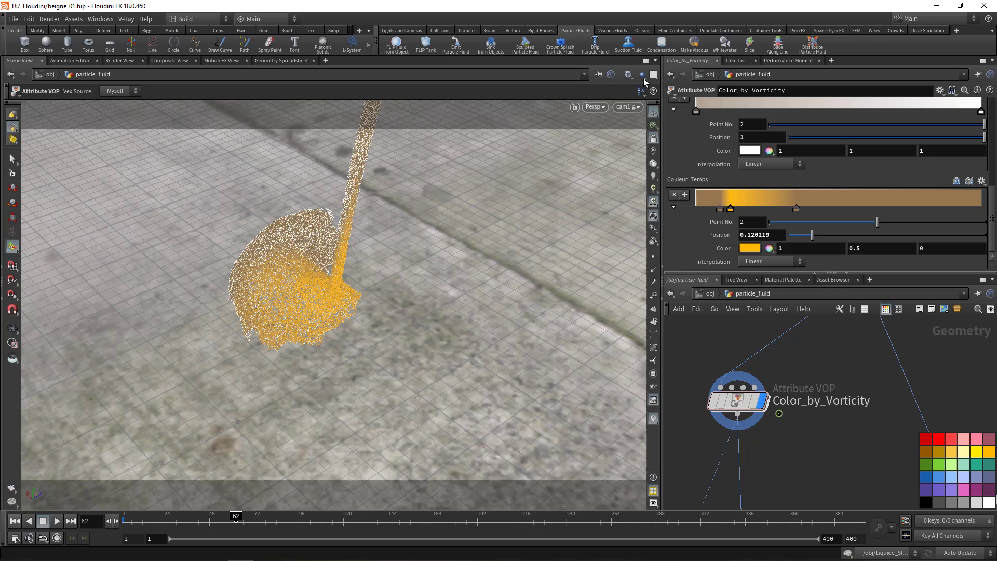
click(653, 165)
drag(234, 519, 222, 518)
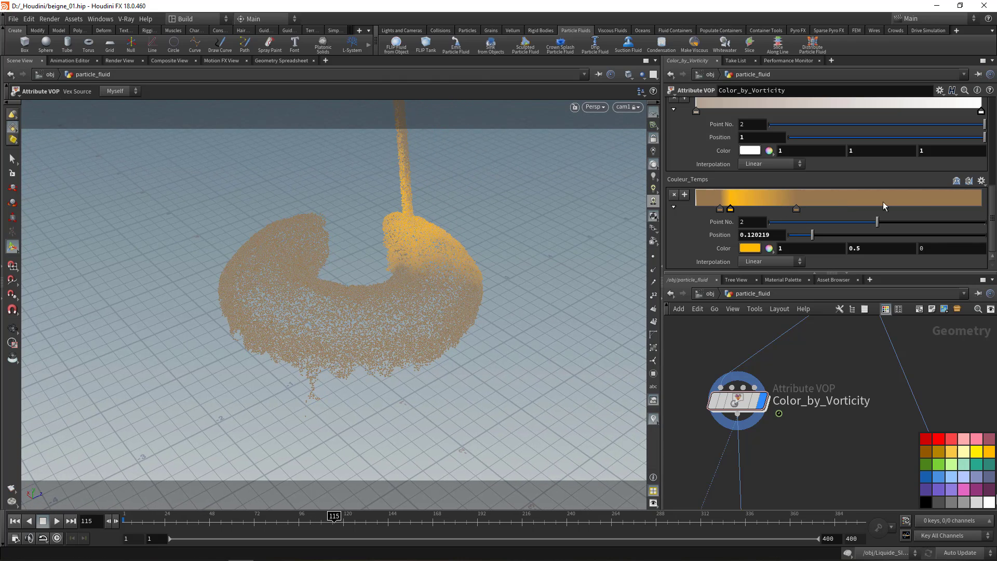
Step: Add a fourth Couleur_Temps point at about 0.53 and color it magenta (1, 0, 1)
click(847, 199)
double_click(847, 209)
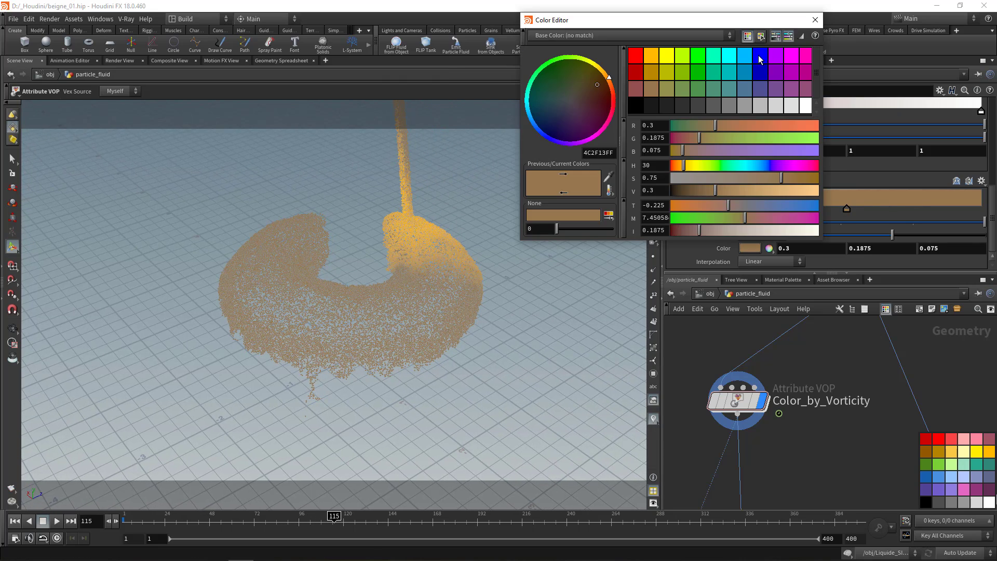
click(790, 55)
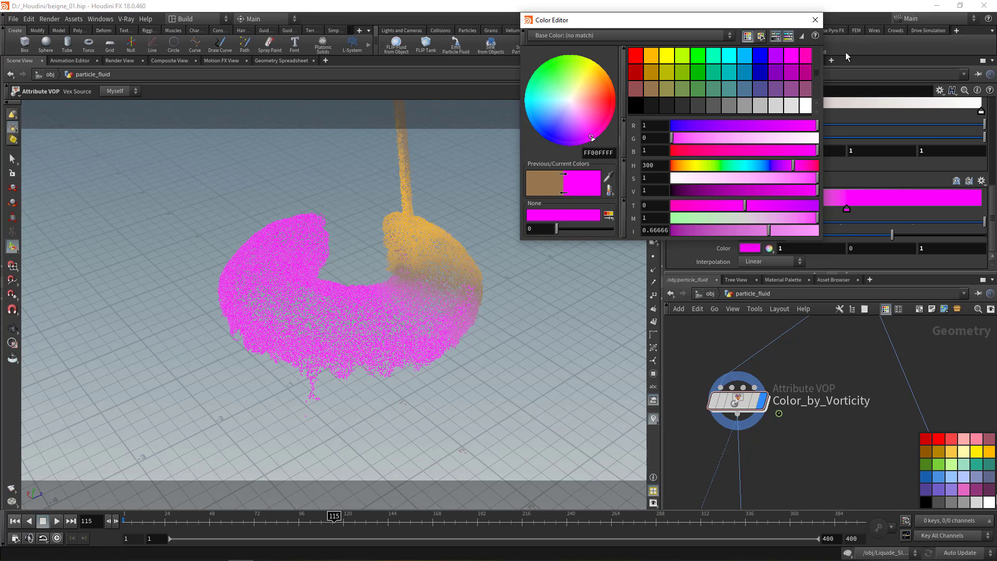
click(816, 20)
Step: Apply the Infra-Red preset to the Couleur_Temps ramp and scrub the simulation to review the particle colors by age
click(981, 180)
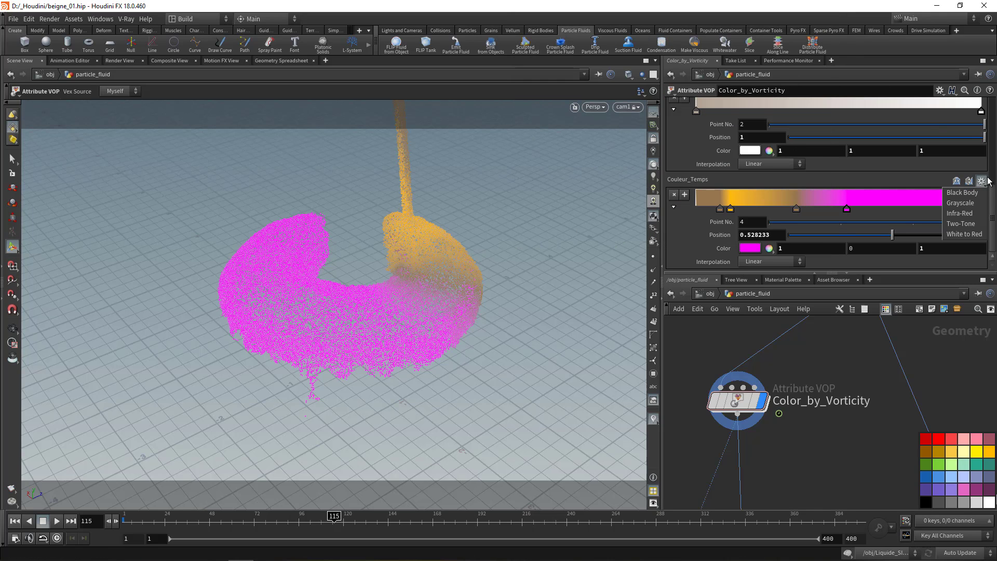
click(980, 213)
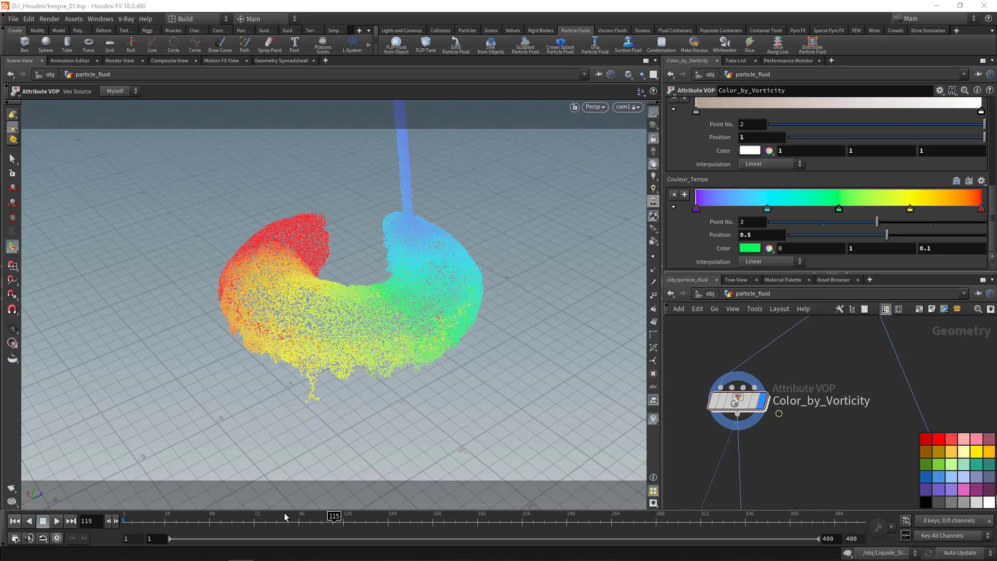
drag(285, 516, 441, 520)
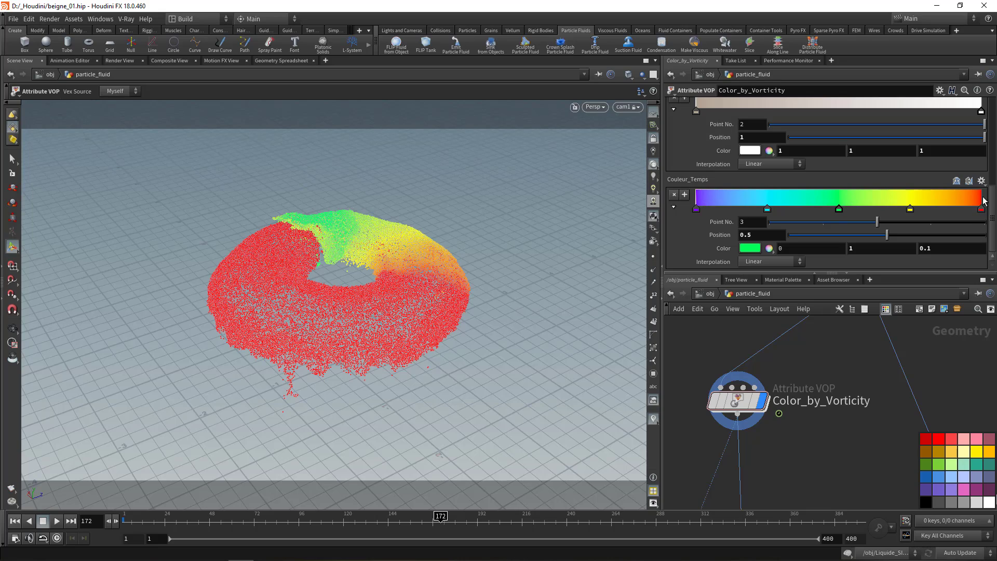
drag(311, 519, 194, 452)
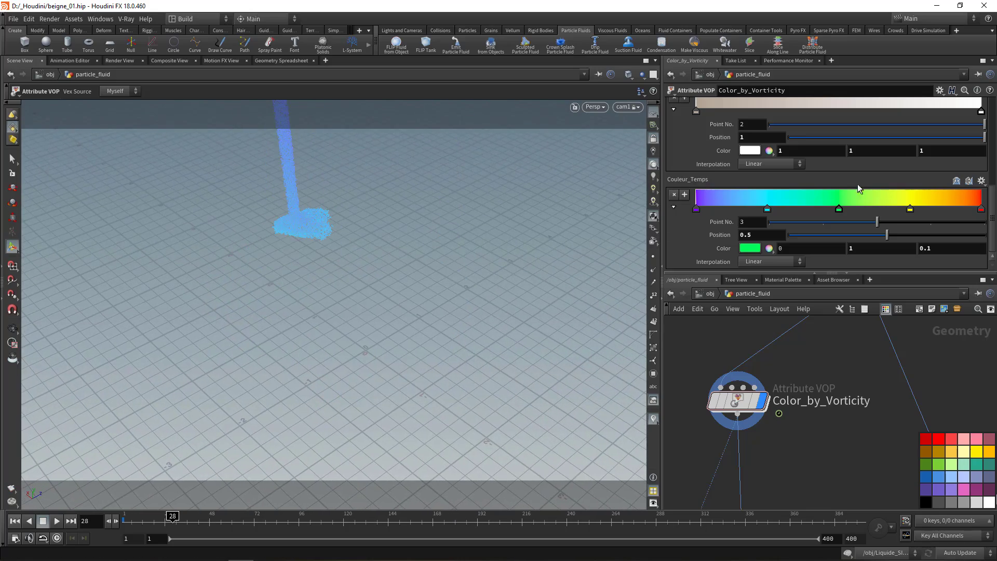